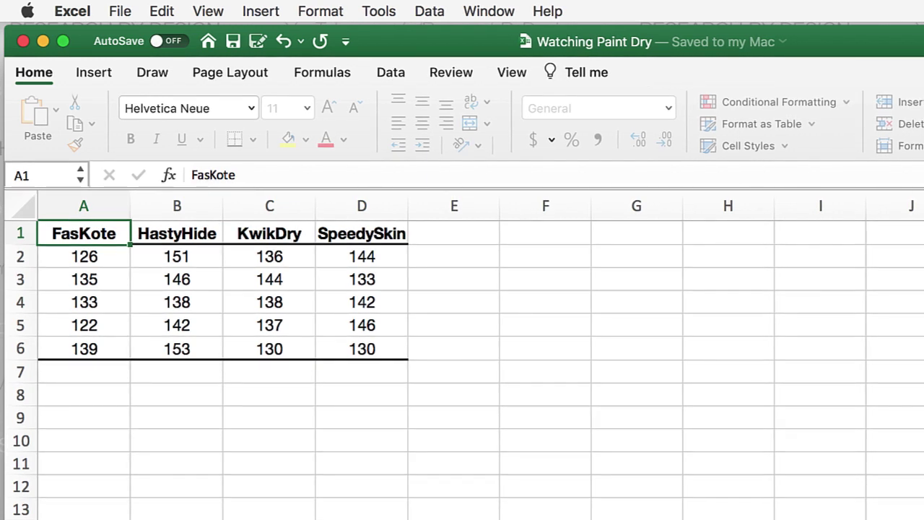
# Add the headers Time and Paint in F1:G1
pyautogui.click(544, 241)
pyautogui.write('Time')
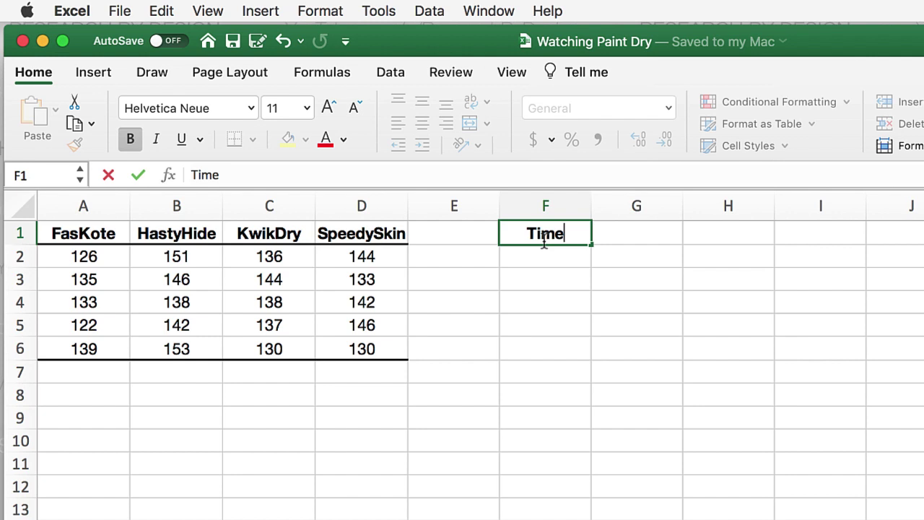
pyautogui.press('Tab')
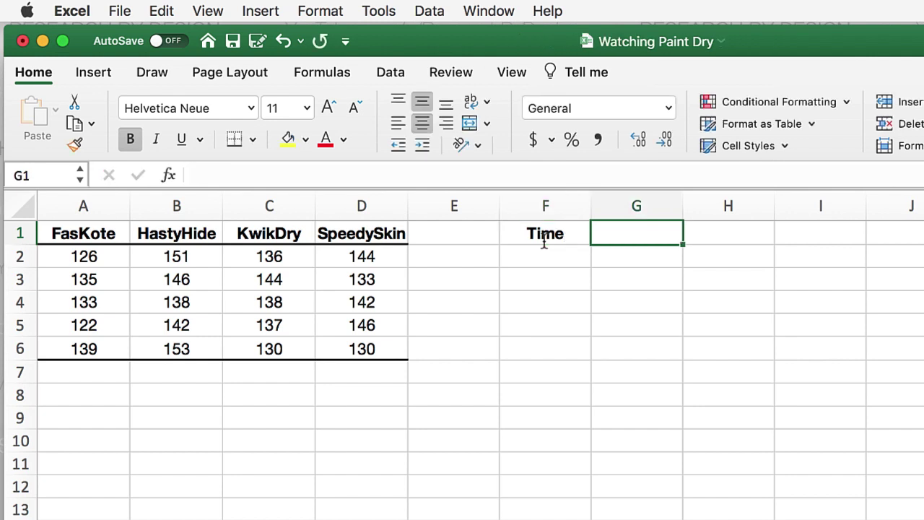
pyautogui.write('Paint')
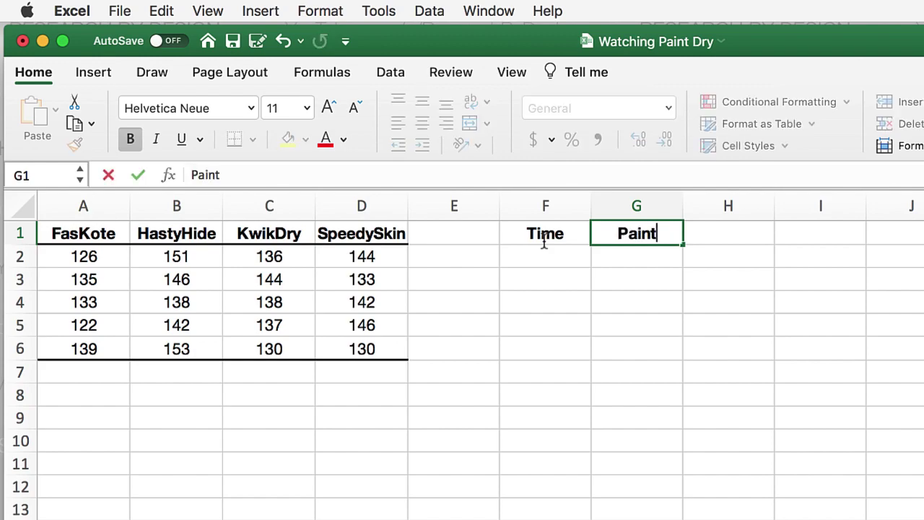
pyautogui.press('Tab')
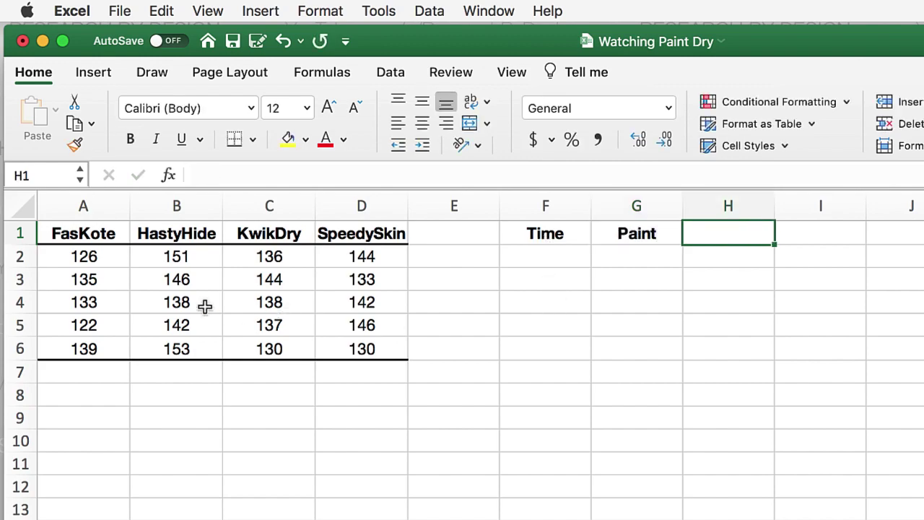
# Move the FasKote drying times to F2:F6 and label them FasKote in G2:G6
pyautogui.moveTo(123, 257); pyautogui.dragTo(106, 338)
pyautogui.press('super+x')
pyautogui.click(451, 211)
pyautogui.press('super+v')
pyautogui.click(69, 191)
pyautogui.press('super+c')
pyautogui.click(511, 212)
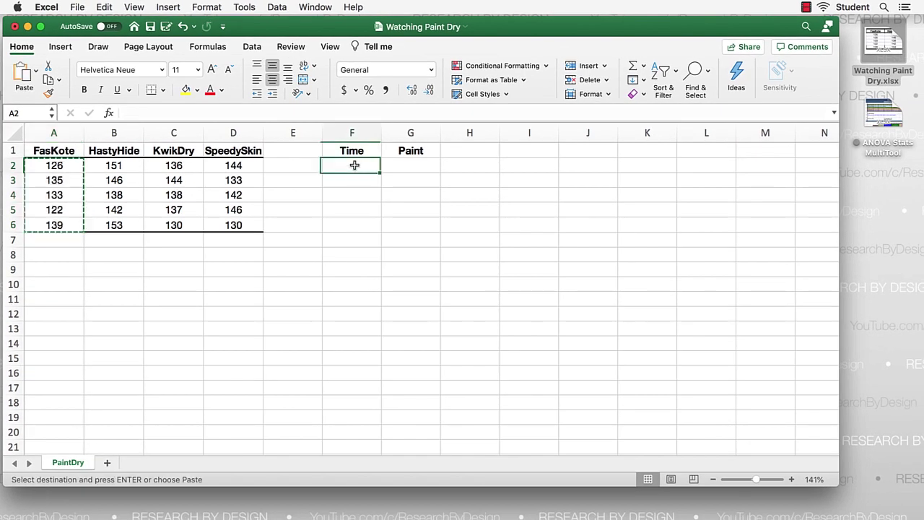
pyautogui.press('super+v')
pyautogui.moveTo(439, 172); pyautogui.dragTo(435, 230)
# Move the HastyHide drying times to F7:F11 and label them HastyHide in G7:G11
pyautogui.moveTo(113, 166); pyautogui.dragTo(130, 227)
pyautogui.press('super+x')
pyautogui.click(361, 244)
pyautogui.press('super+v')
pyautogui.click(114, 150)
pyautogui.press('super+c')
pyautogui.click(410, 243)
pyautogui.press('super+v')
pyautogui.moveTo(439, 250); pyautogui.dragTo(438, 305)
# Move the KwikDry drying times to F12:F16 and label them KwikDry in G12:G16
pyautogui.moveTo(174, 167); pyautogui.dragTo(173, 227)
pyautogui.press('super+x')
pyautogui.click(342, 323)
pyautogui.press('super+v')
pyautogui.click(173, 150)
pyautogui.press('super+c')
pyautogui.click(411, 320)
pyautogui.press('super+v')
pyautogui.moveTo(439, 328); pyautogui.dragTo(434, 381)
# Move the SpeedySkin drying times to F17:F21 and label them SpeedySkin in G17:G21
pyautogui.moveTo(233, 166); pyautogui.dragTo(238, 228)
pyautogui.press('super+x')
pyautogui.click(352, 397)
pyautogui.press('super+v')
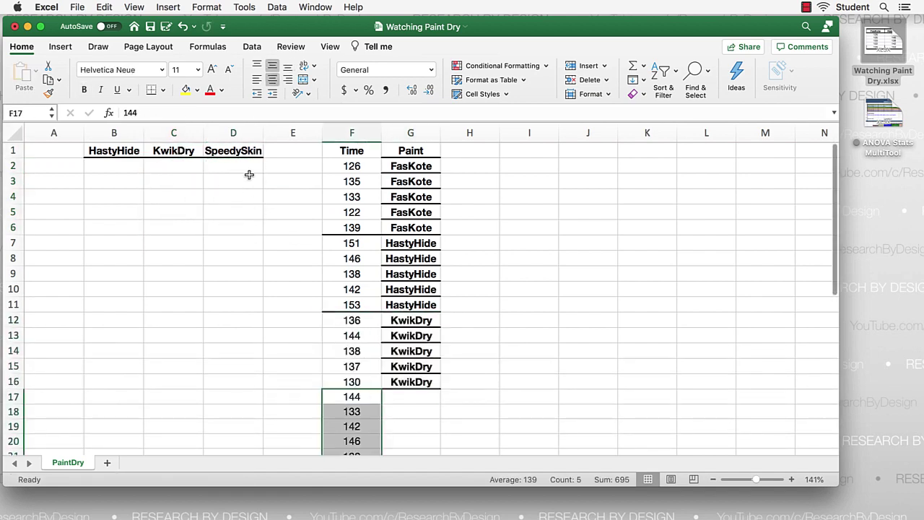
pyautogui.click(233, 150)
pyautogui.press('super+c')
pyautogui.click(411, 397)
pyautogui.press('super+v')
pyautogui.moveTo(440, 404); pyautogui.dragTo(440, 442)
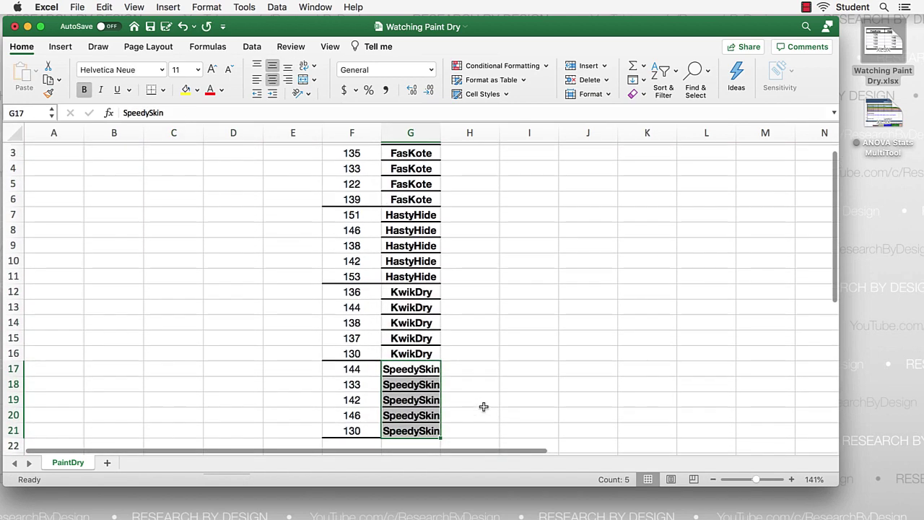
pyautogui.moveTo(352, 150); pyautogui.dragTo(413, 429)
# Copy the Time and Paint table into A1 of a new worksheet
pyautogui.rightClick(385, 335)
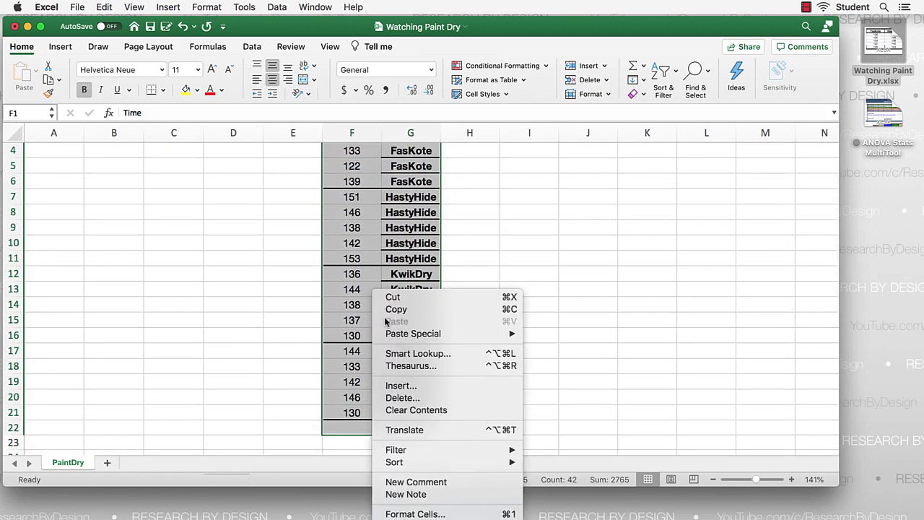
pyautogui.click(403, 308)
pyautogui.scroll(2, 254, 351)
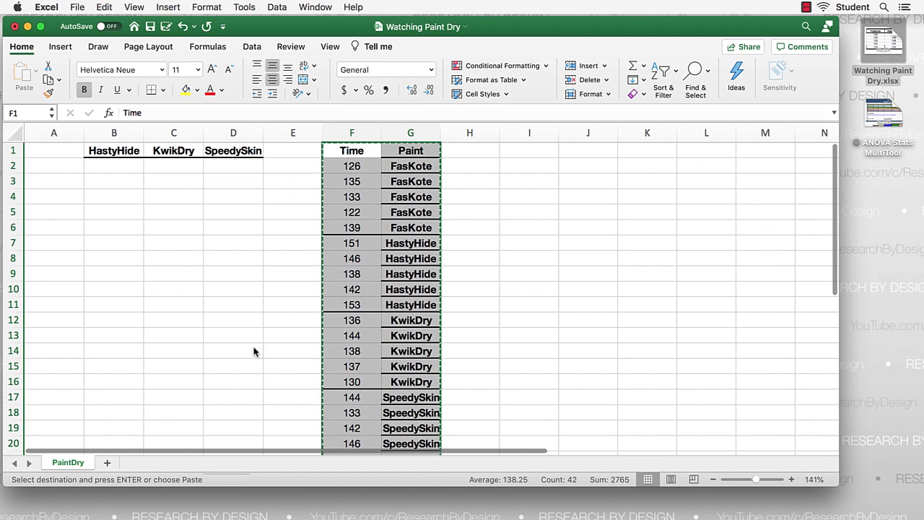
pyautogui.click(107, 463)
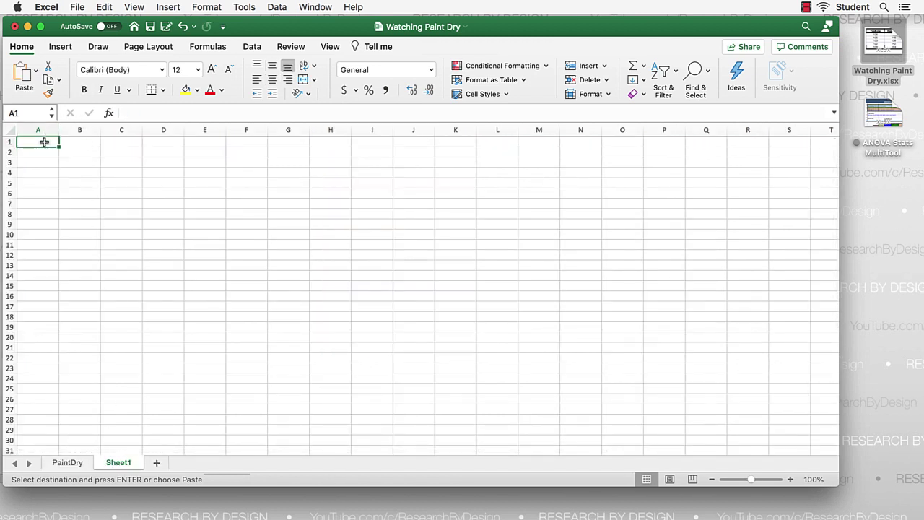
pyautogui.rightClick(44, 143)
pyautogui.click(72, 169)
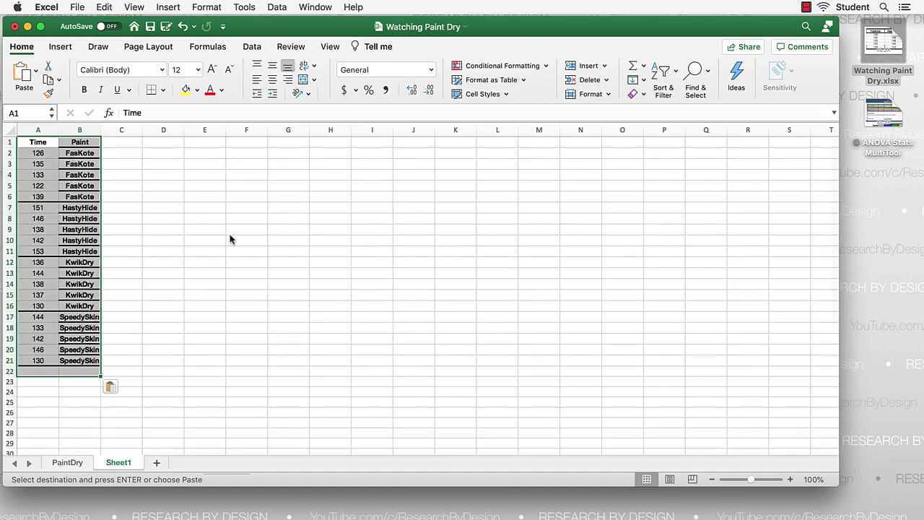
pyautogui.click(237, 239)
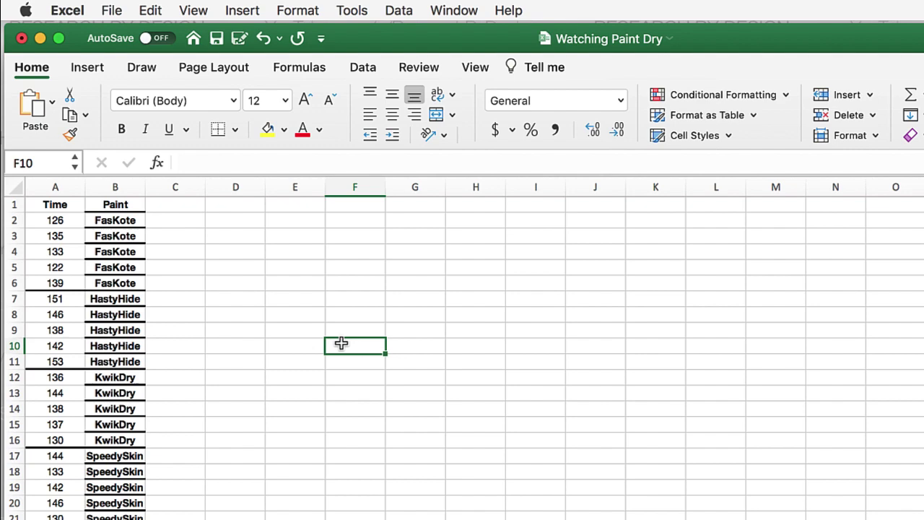
# Save the workbook as Watching Paint Dry in CSV UTF-8 format, keeping only the active sheet
pyautogui.click(113, 11)
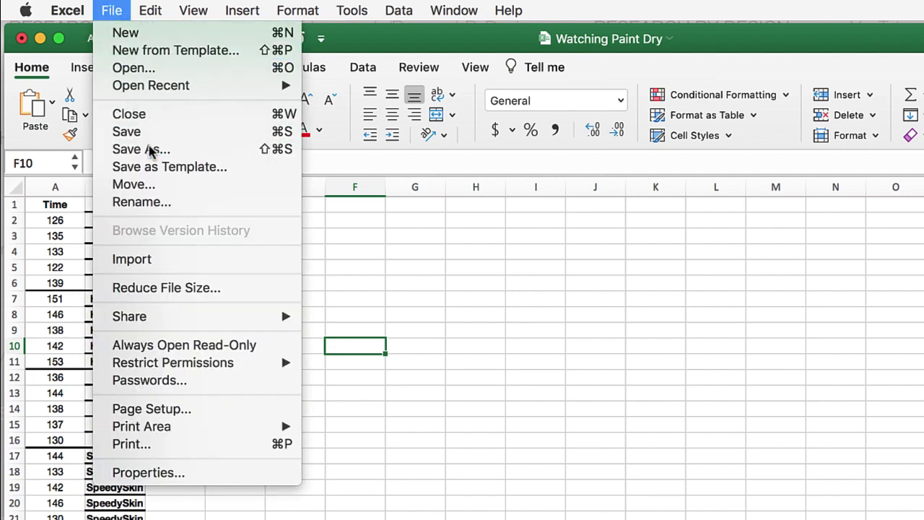
pyautogui.click(148, 149)
pyautogui.click(596, 181)
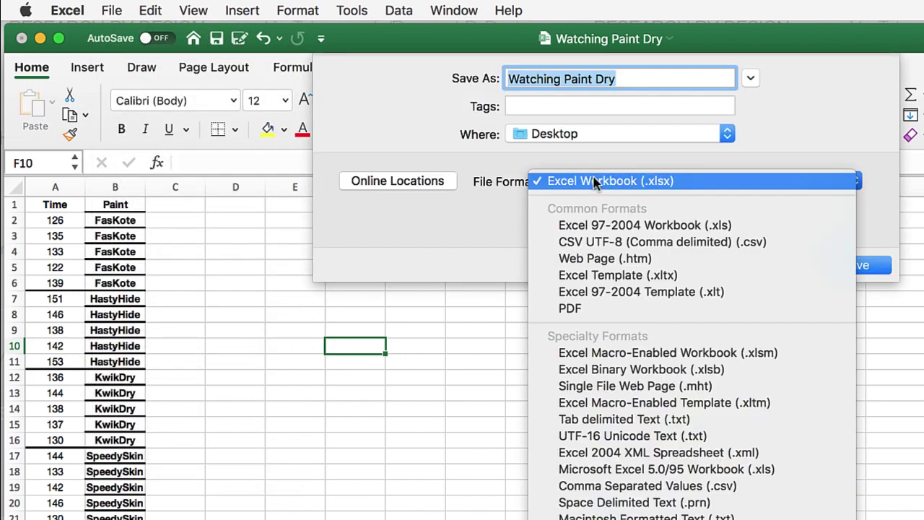
pyautogui.click(807, 249)
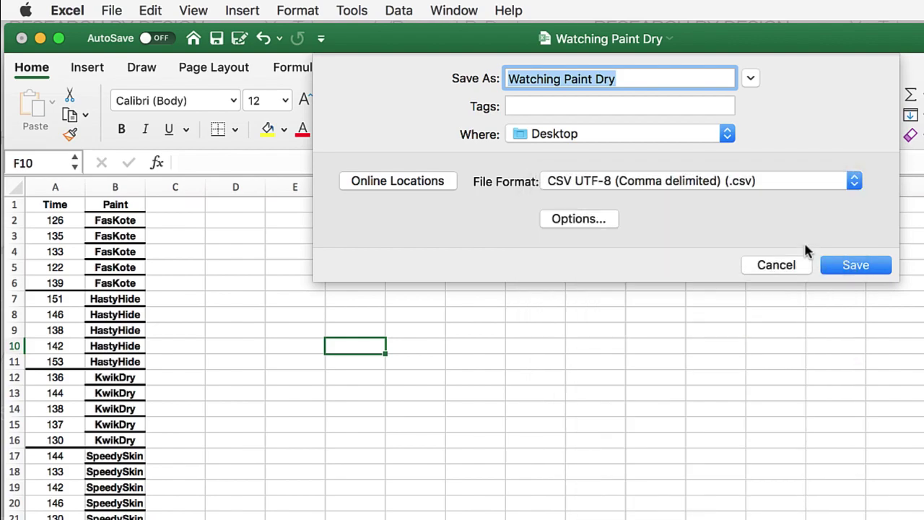
pyautogui.click(859, 267)
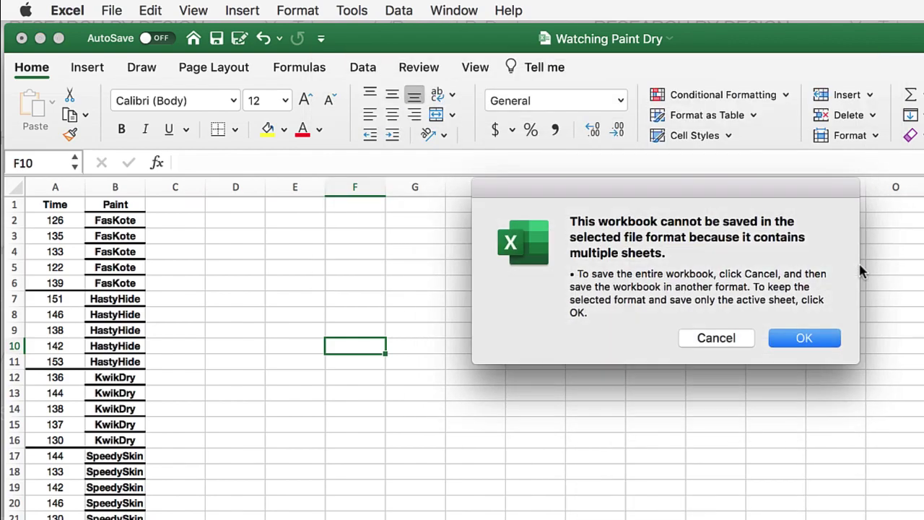
pyautogui.click(808, 338)
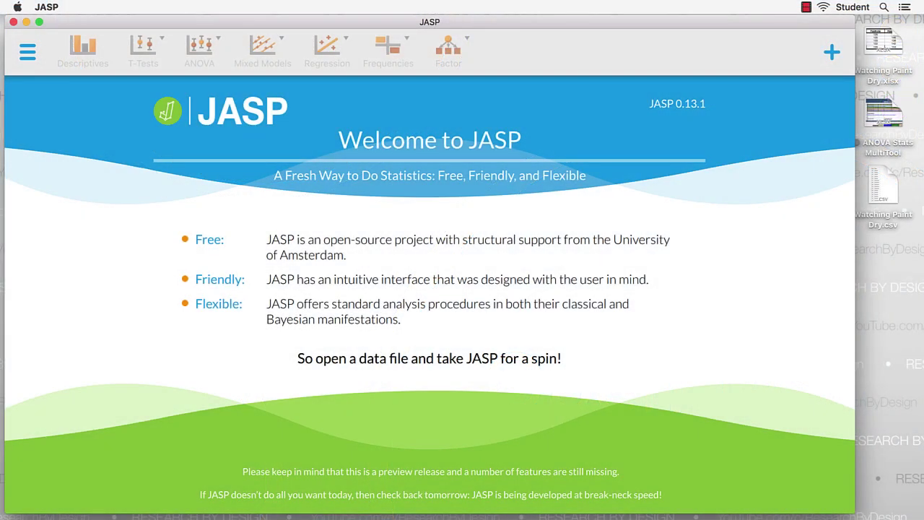
# Open Watching Paint Dry.csv from the Desktop in JASP
pyautogui.click(27, 52)
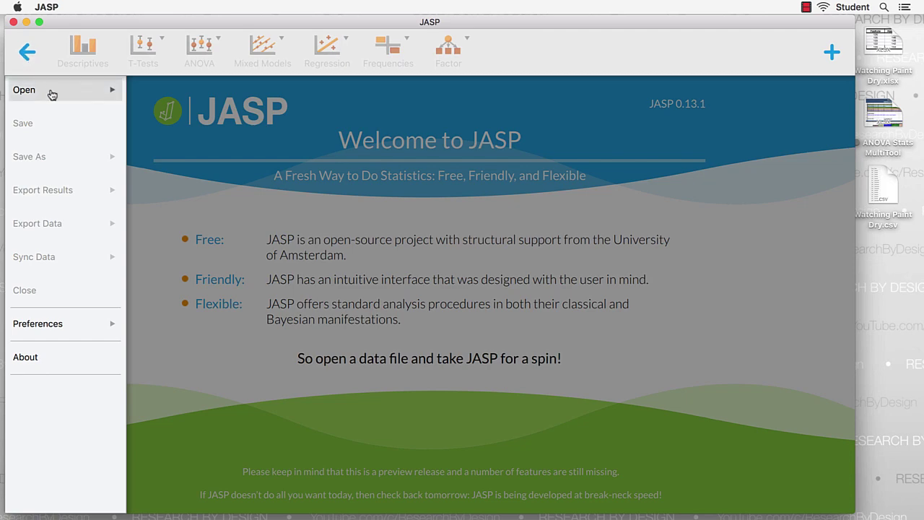
pyautogui.click(52, 93)
pyautogui.click(173, 138)
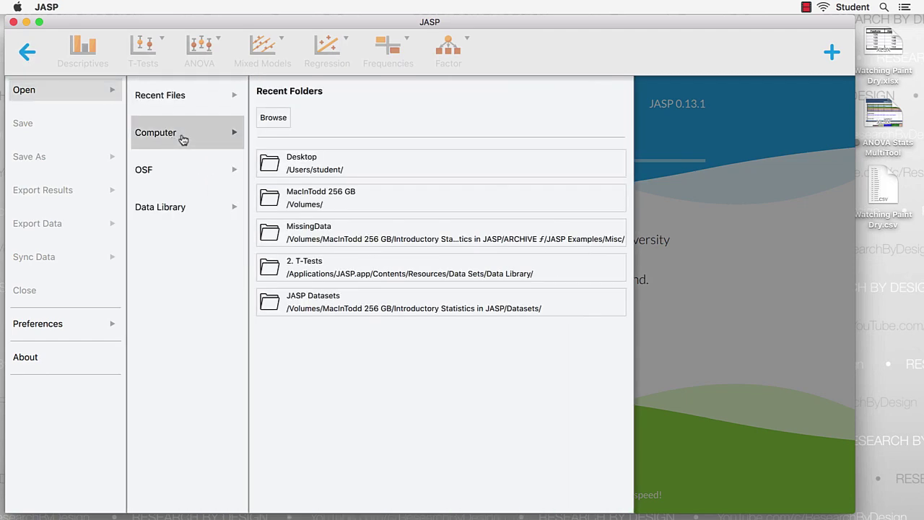
pyautogui.click(296, 166)
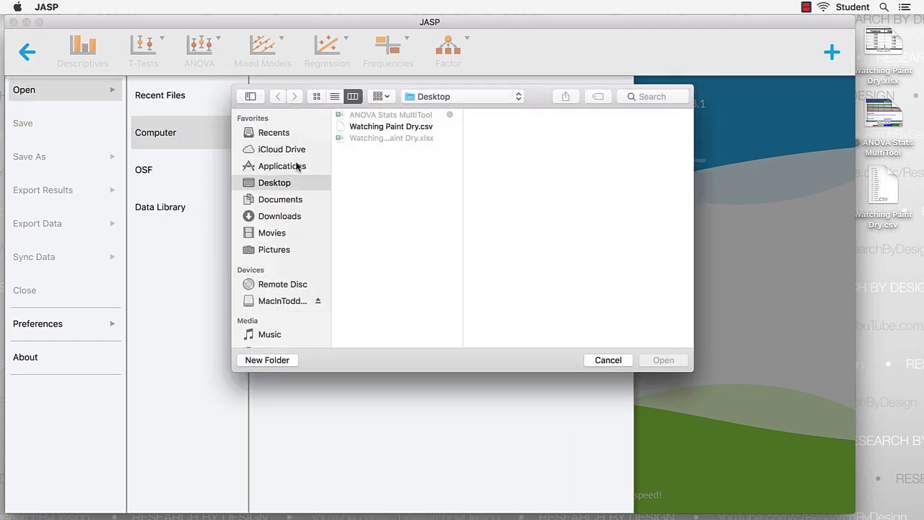
pyautogui.click(412, 127)
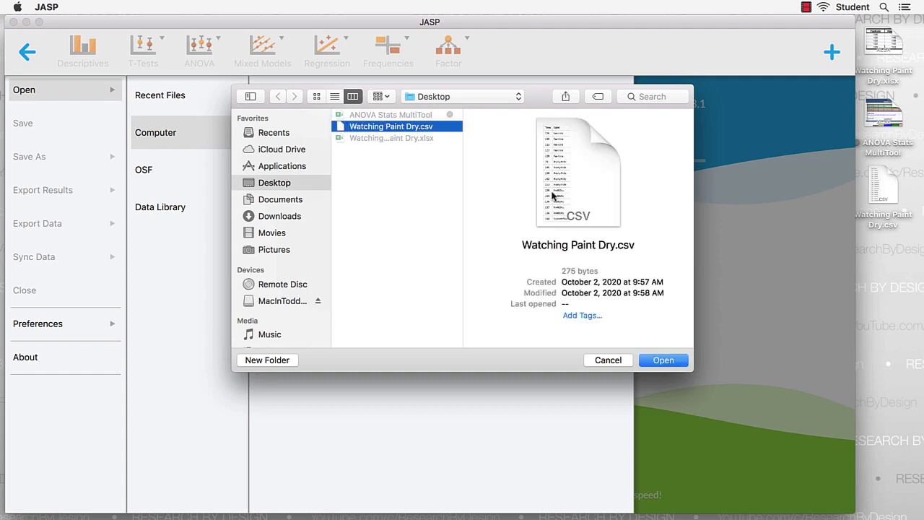
pyautogui.click(668, 360)
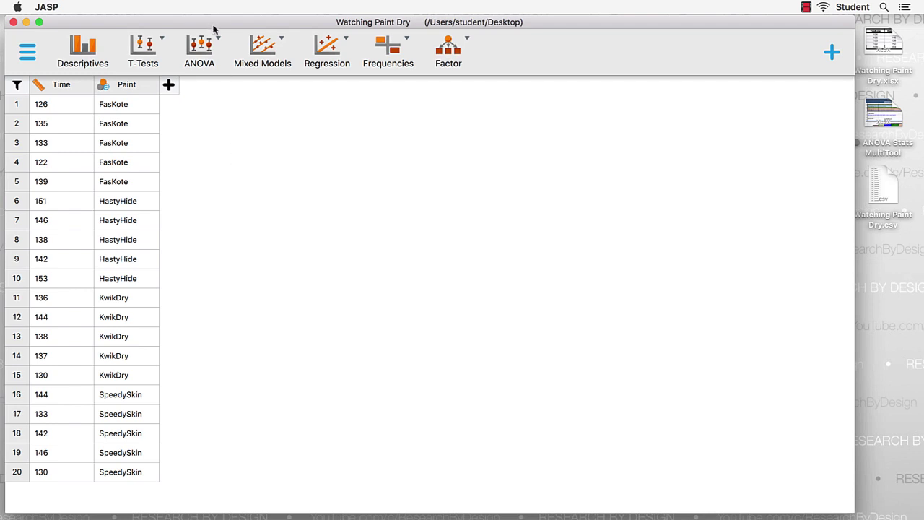
# Set up a classical ANOVA with Time as the dependent variable and Paint as the fixed factor
pyautogui.click(218, 42)
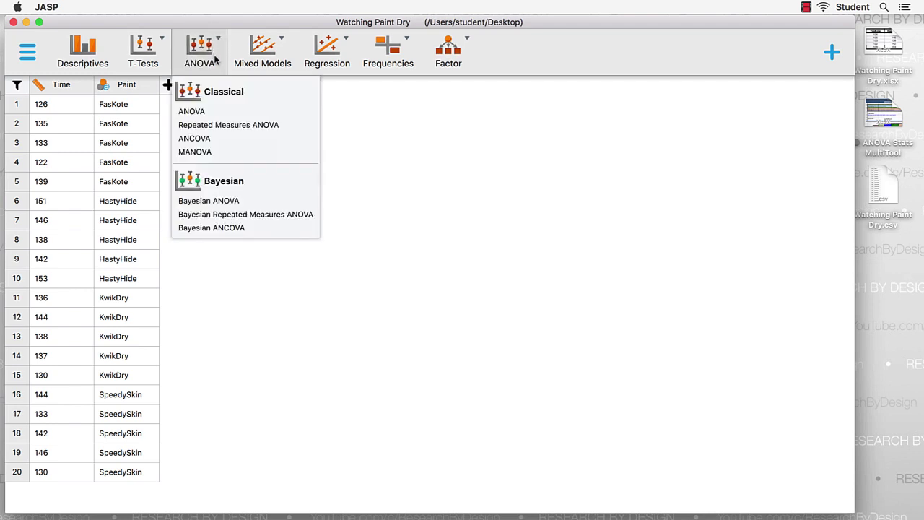
pyautogui.click(192, 112)
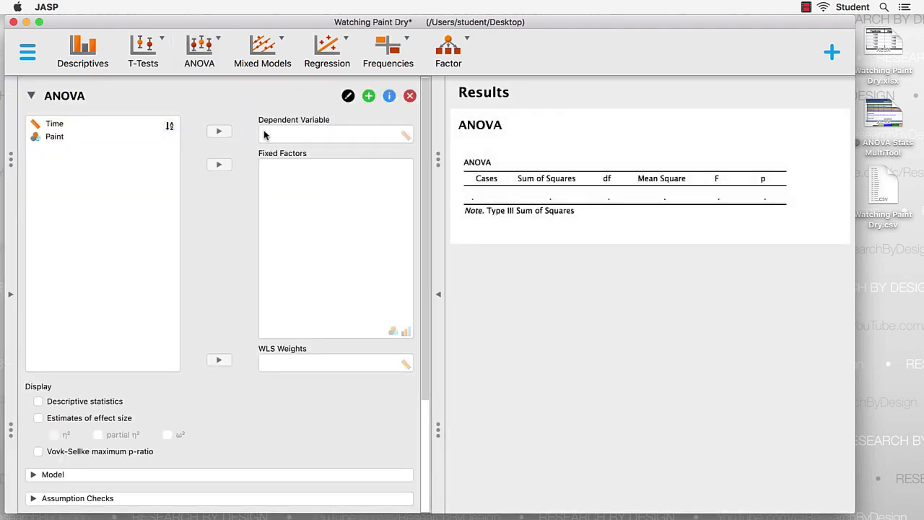
pyautogui.click(120, 127)
pyautogui.click(218, 131)
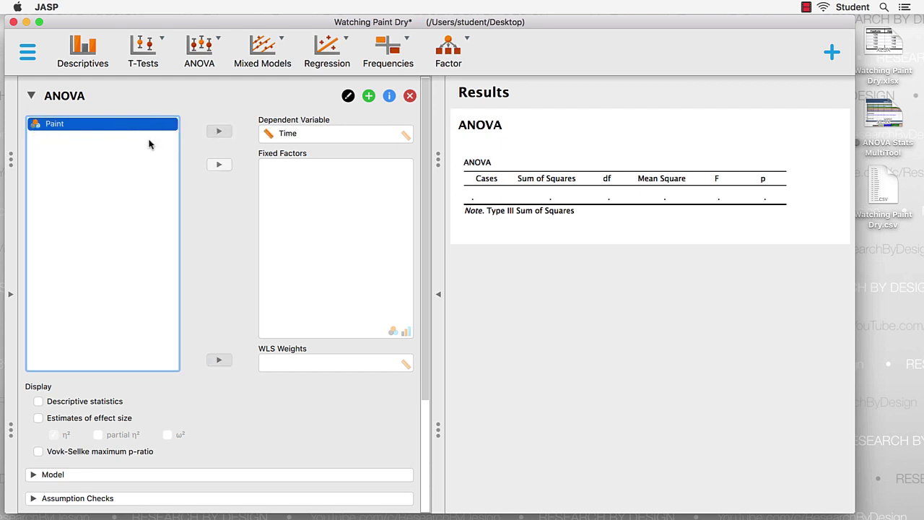
pyautogui.click(218, 165)
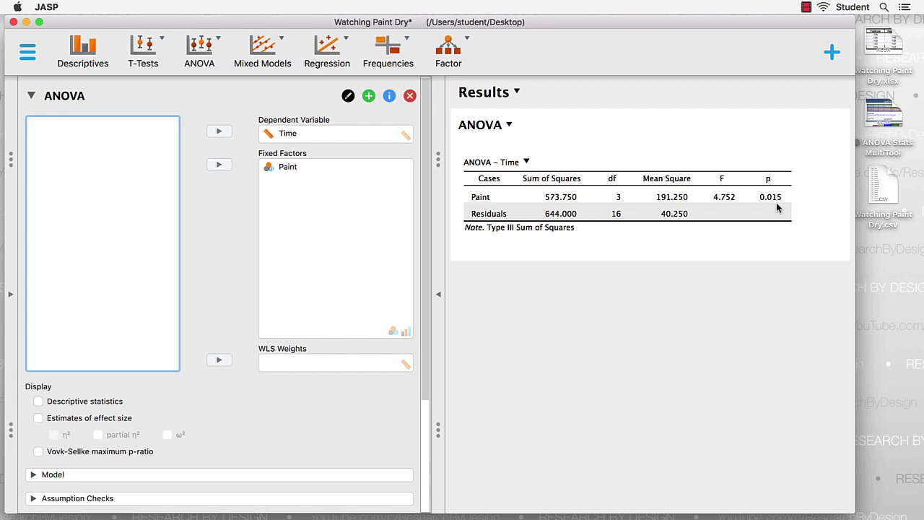
pyautogui.scroll(-5, 233, 399)
# Turn on descriptive statistics and η² effect size, leaving partial η² unchecked
pyautogui.click(38, 282)
pyautogui.click(39, 299)
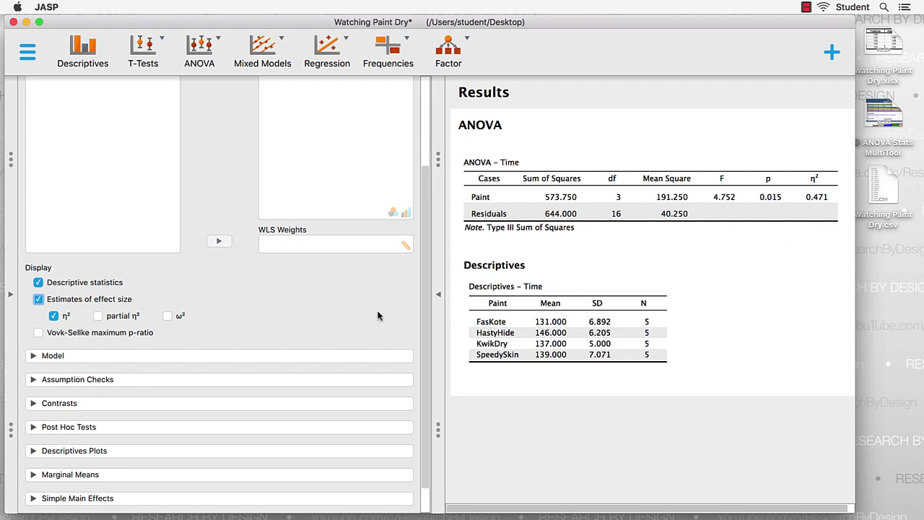
pyautogui.click(99, 317)
pyautogui.hscroll(2, 725, 196)
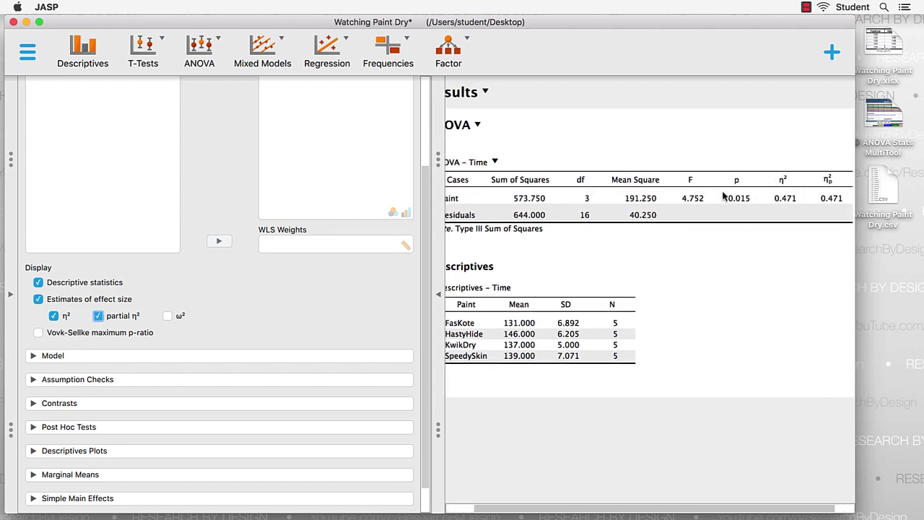
pyautogui.hscroll(1, 724, 196)
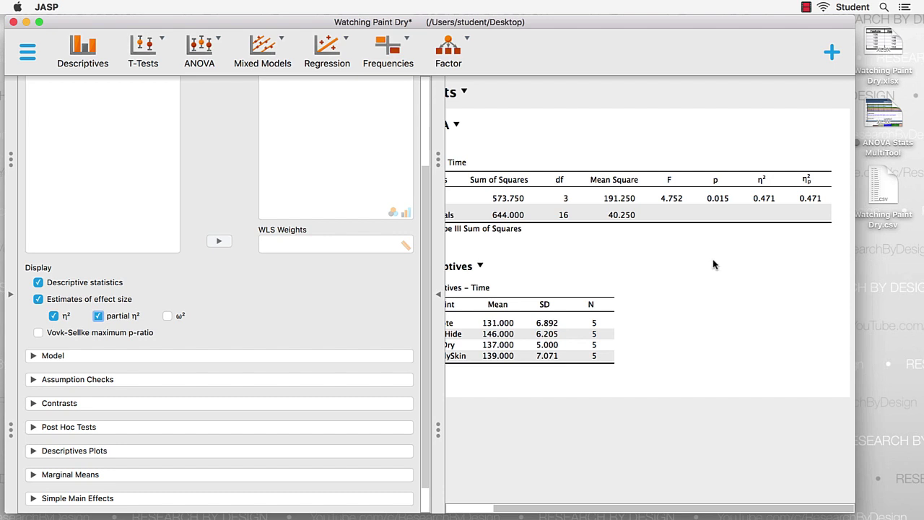
pyautogui.click(98, 319)
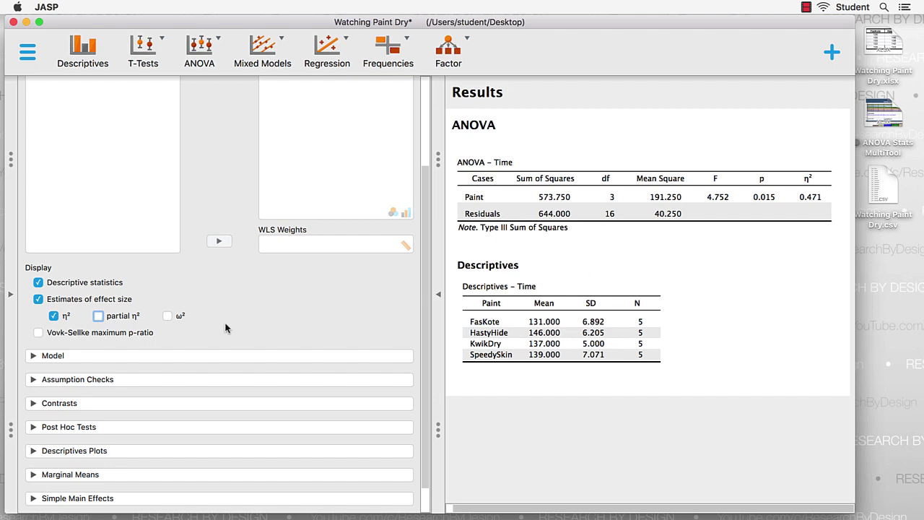
# Tick Homogeneity tests under Assumption Checks to add the Levene's test table
pyautogui.click(32, 383)
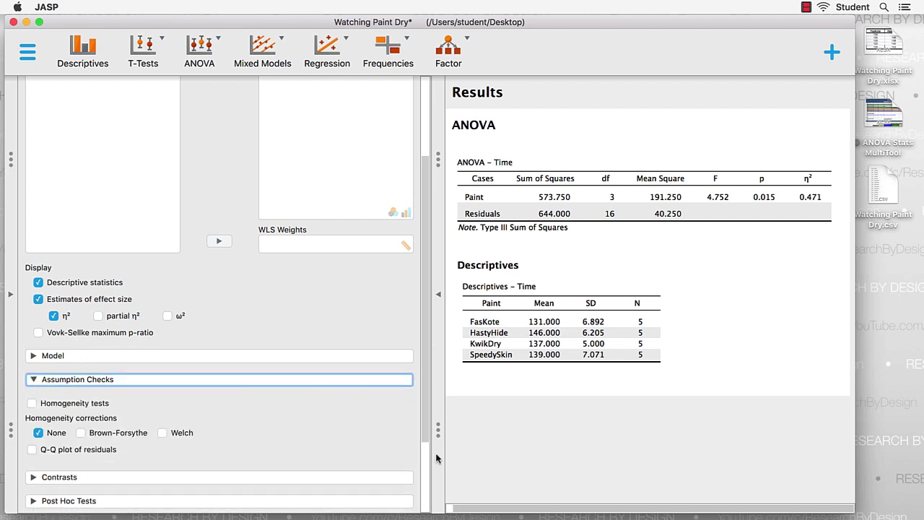
pyautogui.click(96, 409)
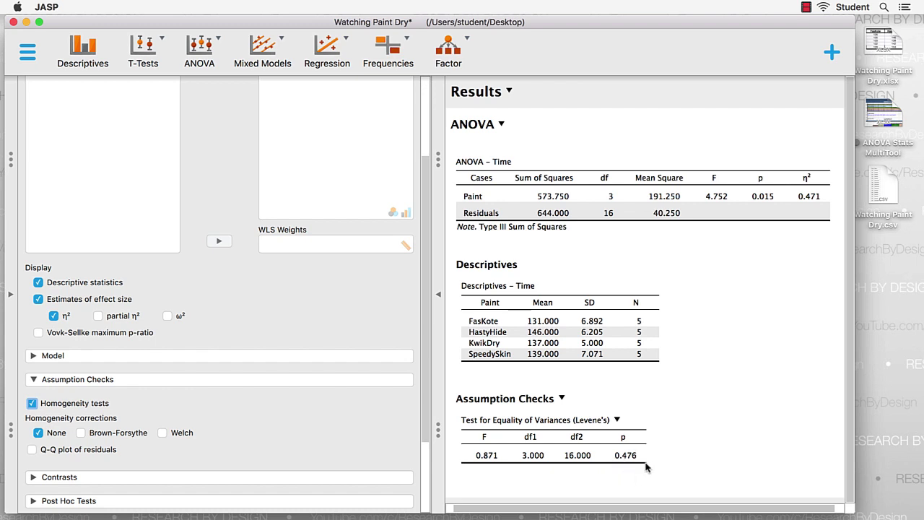
pyautogui.scroll(-5, 245, 439)
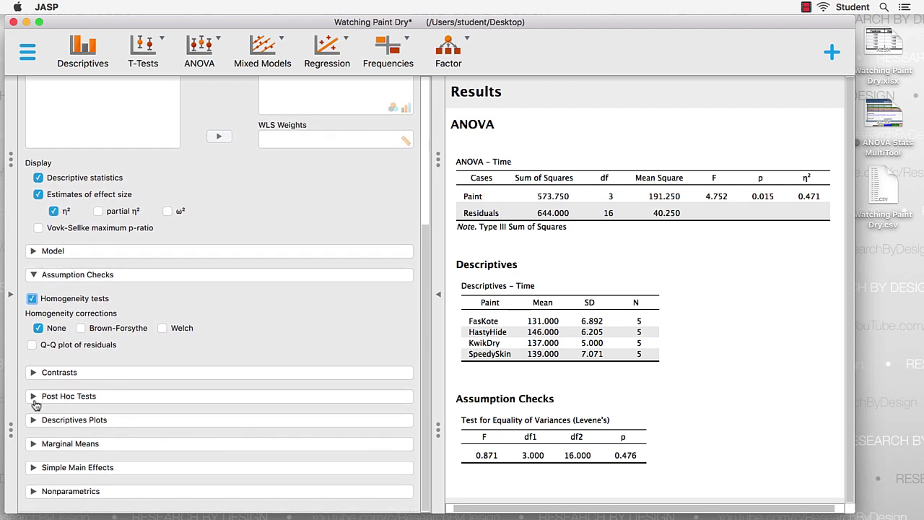
# Add Paint to the Post Hoc Tests for standard Tukey comparisons and review the pairwise results
pyautogui.click(33, 397)
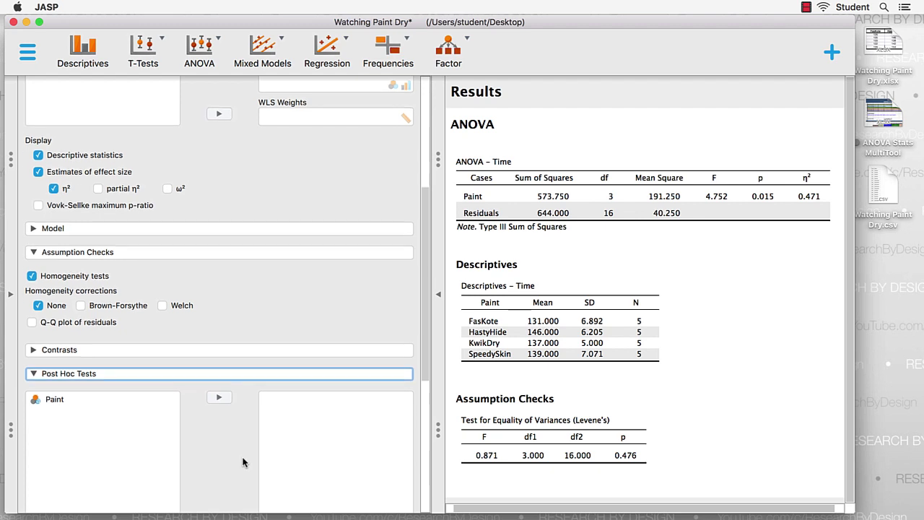
pyautogui.click(80, 231)
pyautogui.click(218, 227)
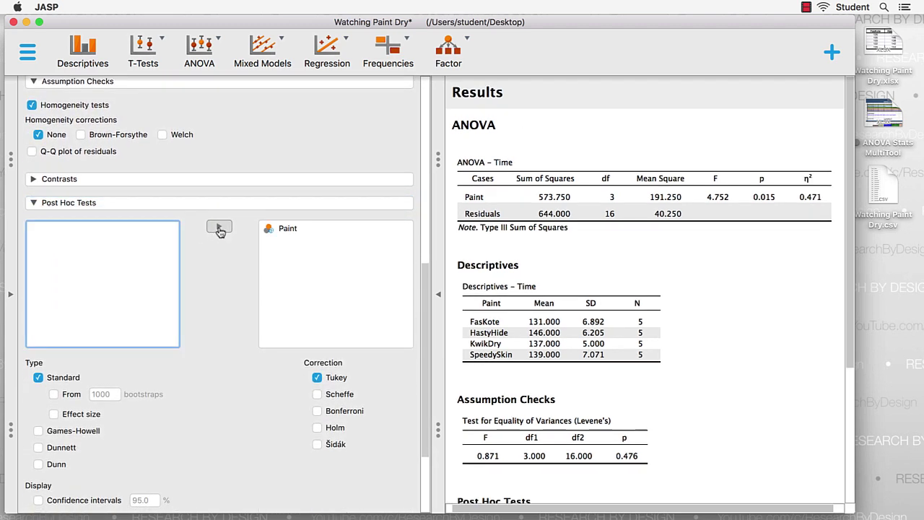
pyautogui.scroll(-2, 222, 263)
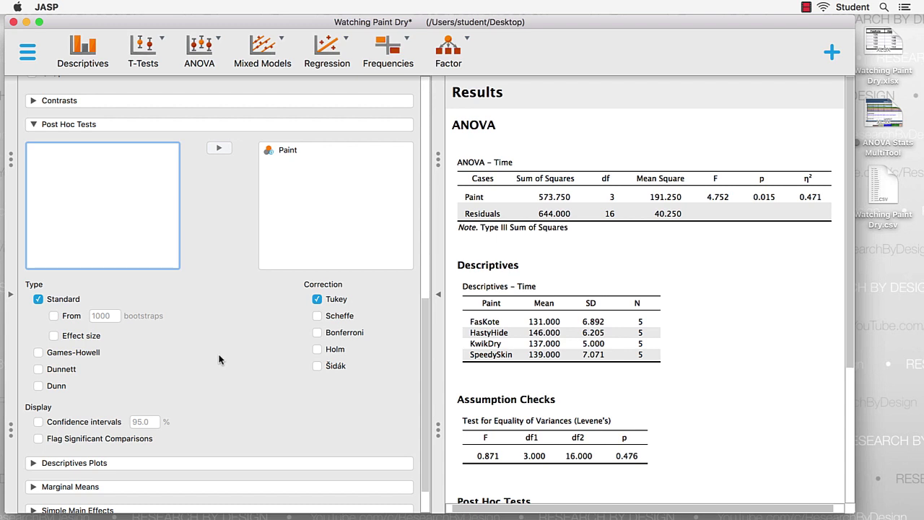
pyautogui.scroll(-1, 699, 352)
pyautogui.scroll(-5, 699, 352)
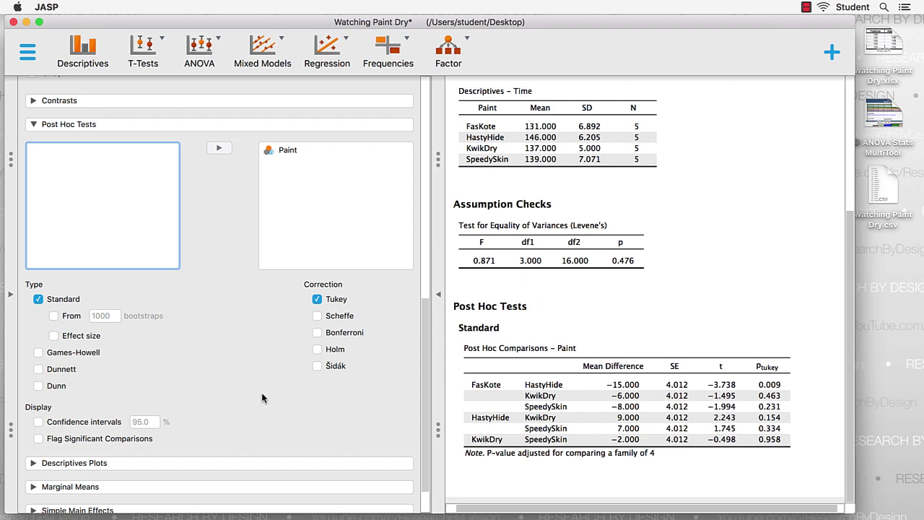
pyautogui.scroll(-2, 261, 392)
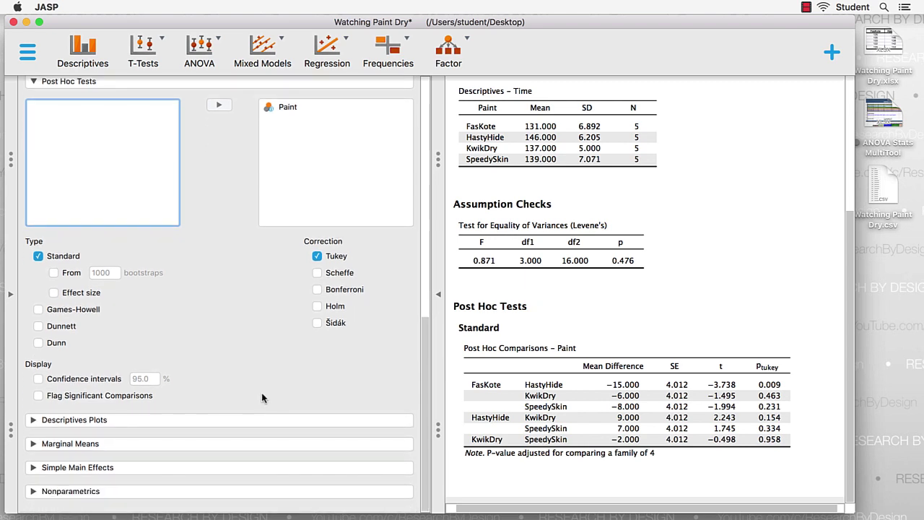
# Plot mean Time with Paint on the horizontal axis, show error bars, and enlarge the plot
pyautogui.click(34, 420)
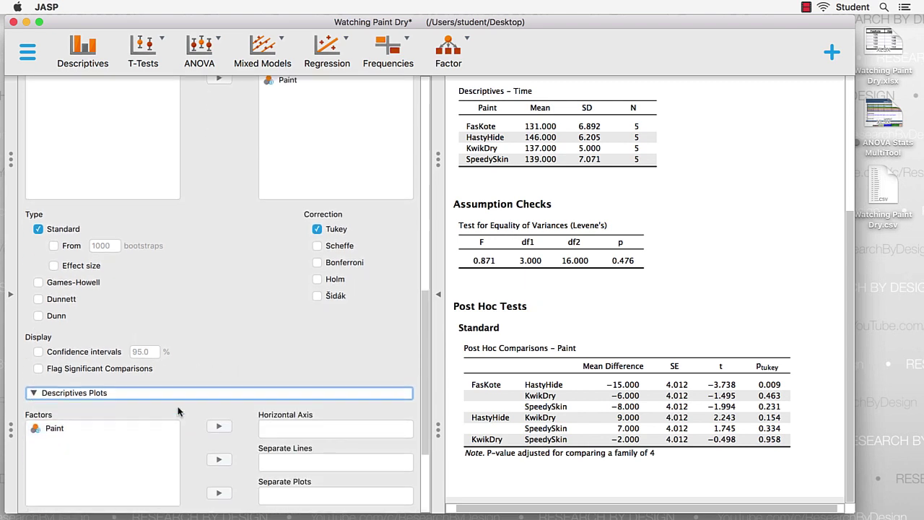
pyautogui.click(70, 282)
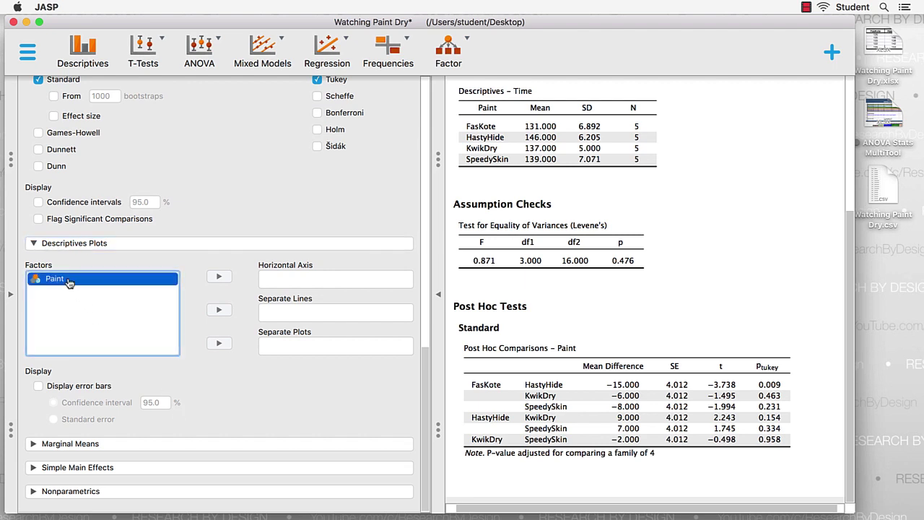
pyautogui.click(220, 278)
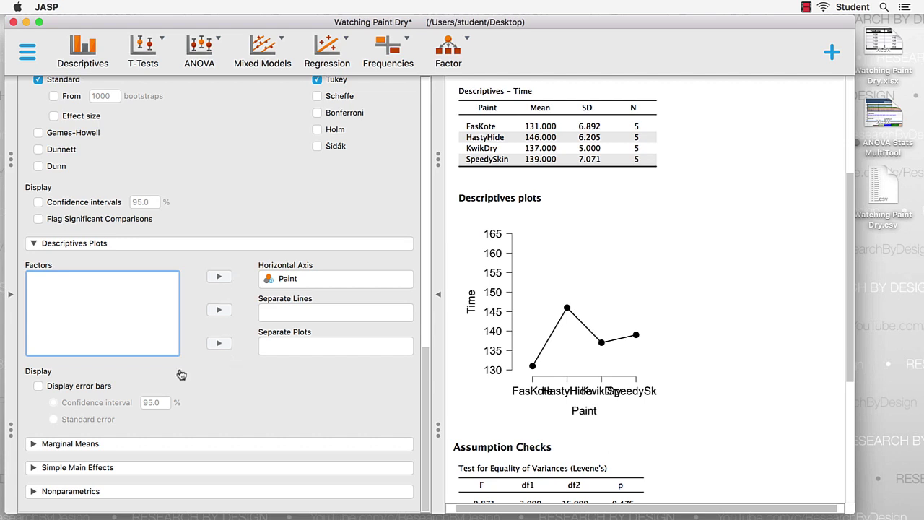
pyautogui.click(38, 387)
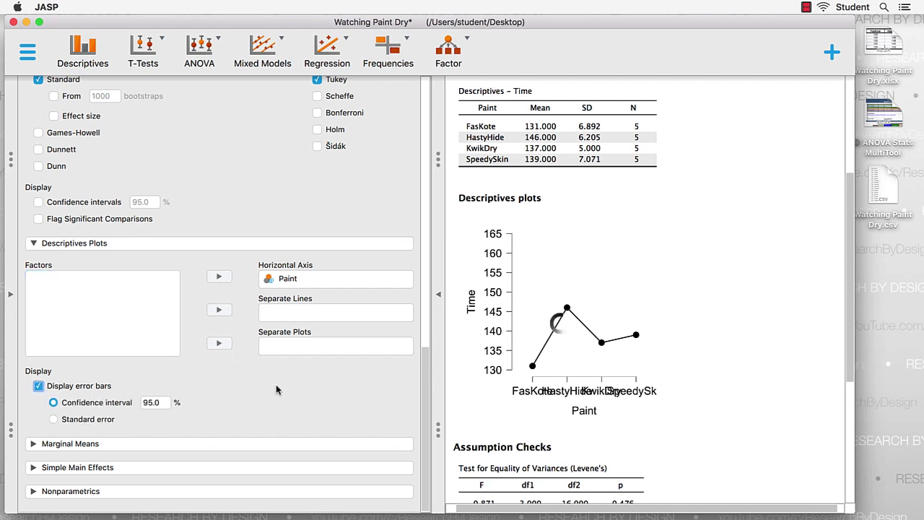
pyautogui.moveTo(516, 379)
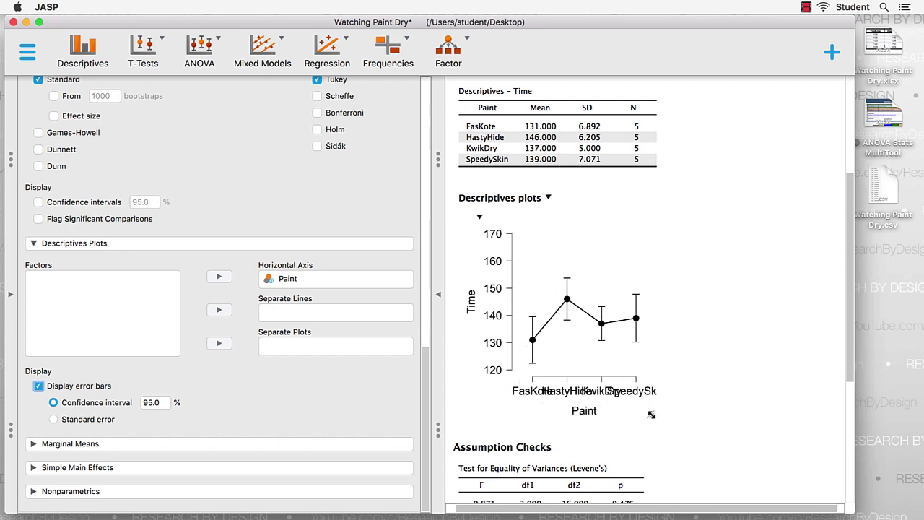
pyautogui.moveTo(651, 415); pyautogui.dragTo(772, 393)
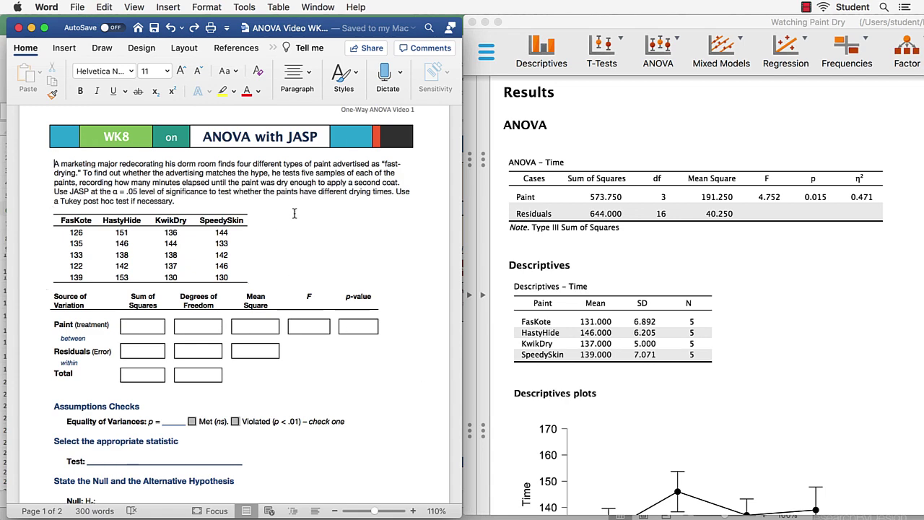
# Enter the sums of squares in the Word ANOVA table: Paint 573.75, Residuals 644.0
pyautogui.scroll(-3, 285, 199)
pyautogui.scroll(-6, 284, 198)
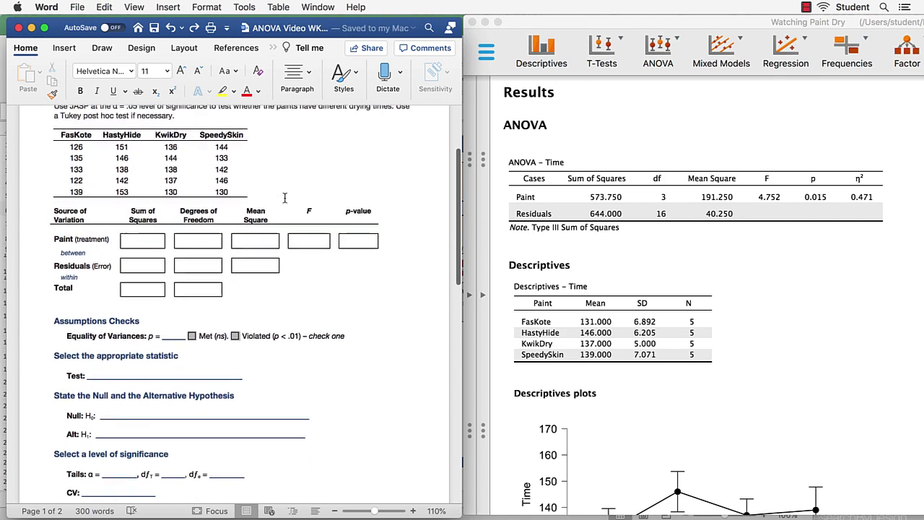
pyautogui.scroll(-1, 285, 199)
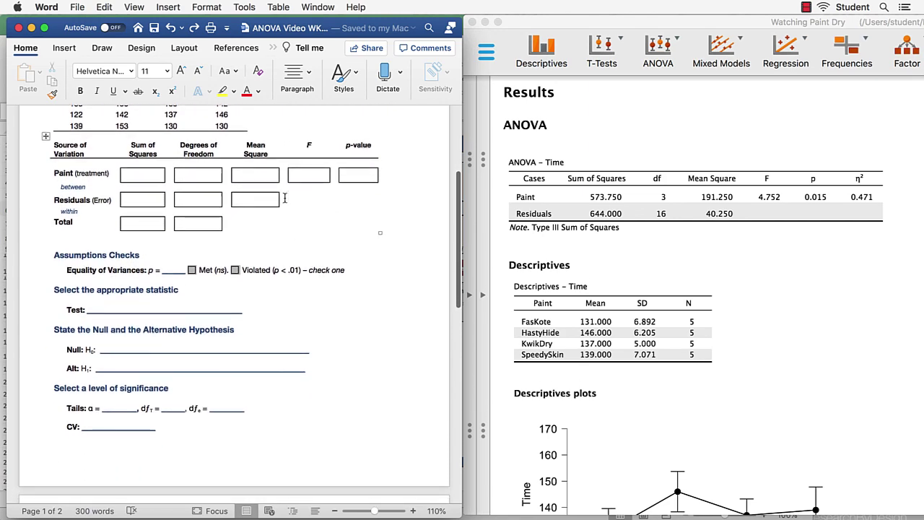
pyautogui.moveTo(33, 152); pyautogui.dragTo(39, 229)
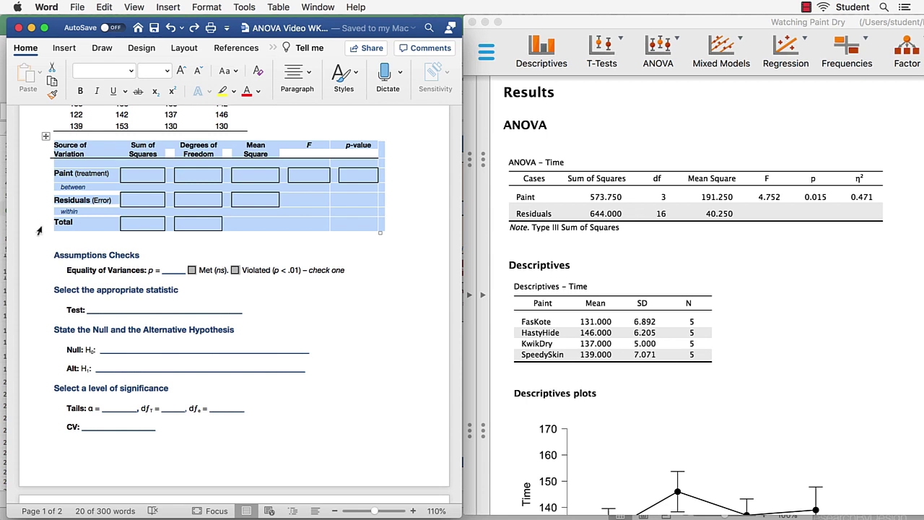
pyautogui.click(144, 174)
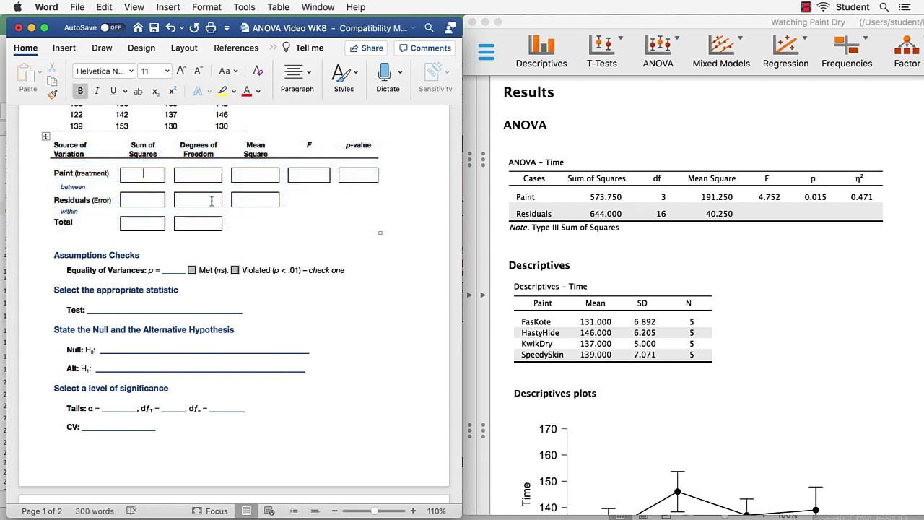
pyautogui.write('57')
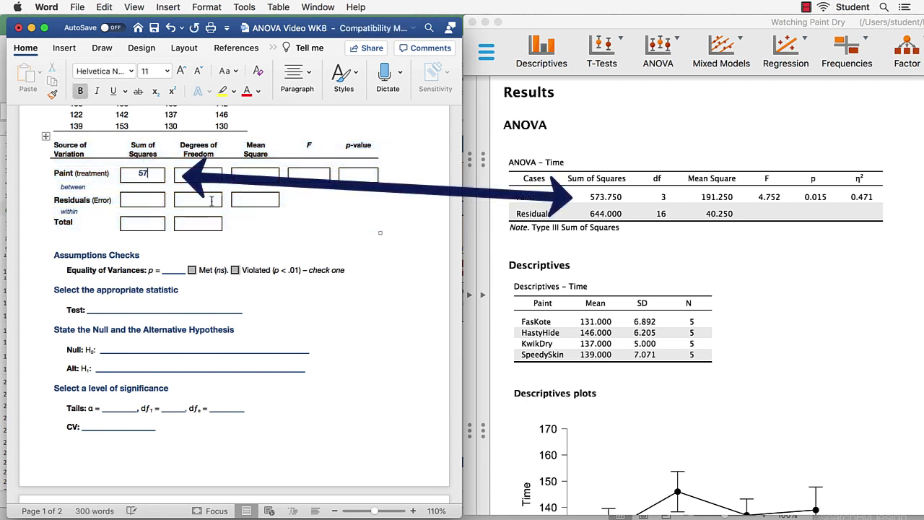
pyautogui.write('3.75')
pyautogui.click(34, 183)
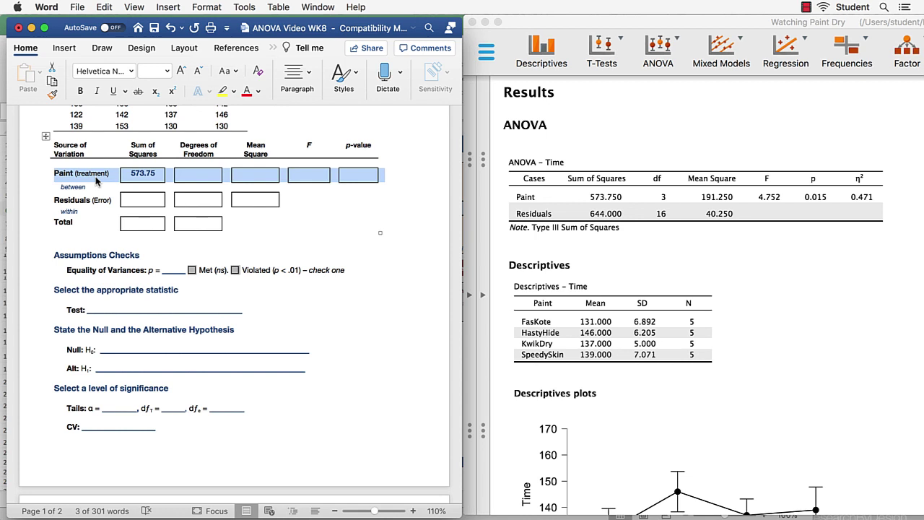
pyautogui.click(141, 200)
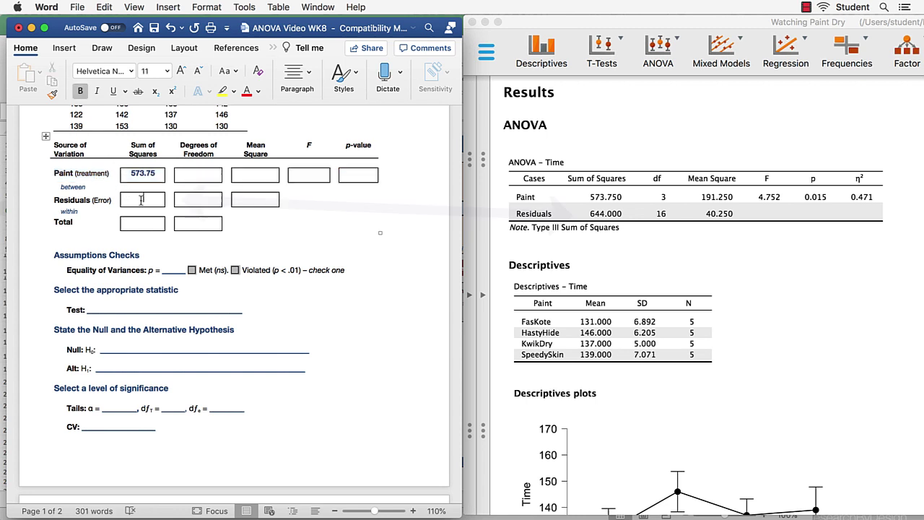
pyautogui.write('644.0')
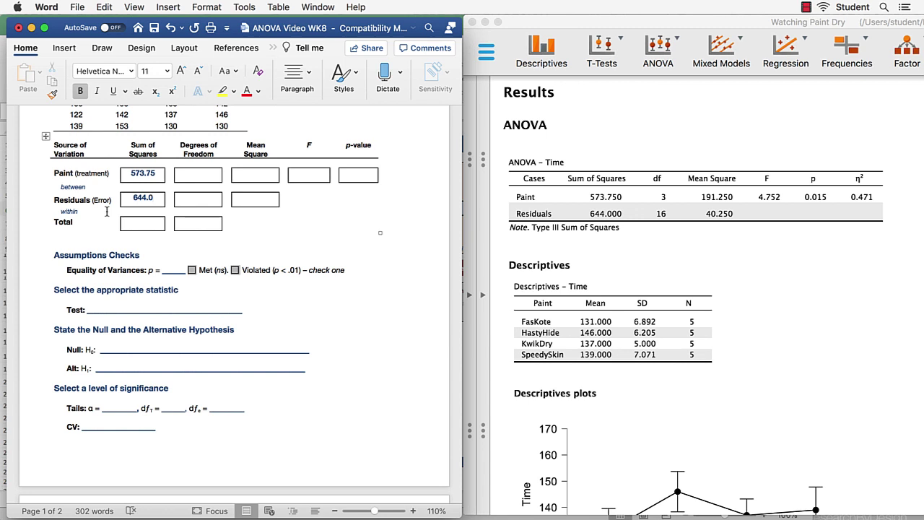
pyautogui.click(46, 180)
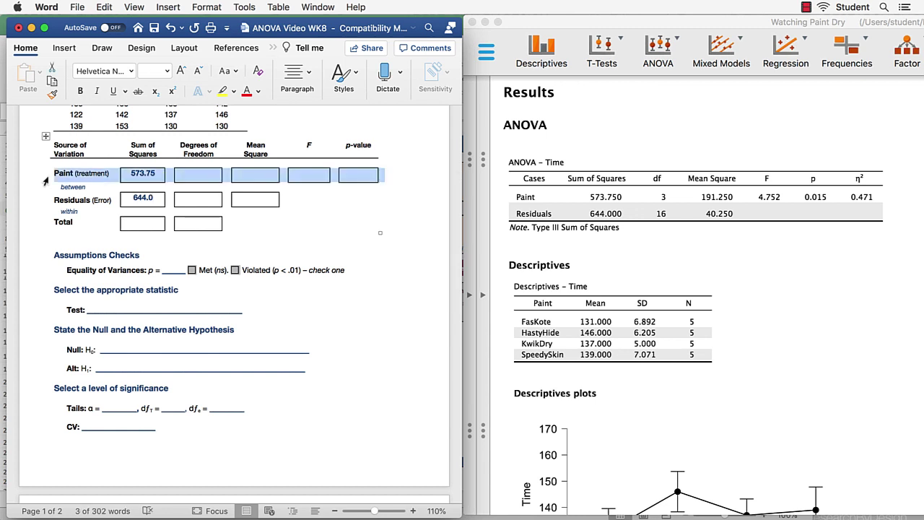
# Fill in df 16 and the mean squares 191.25 for Paint and 40.25 for Residuals
pyautogui.click(194, 174)
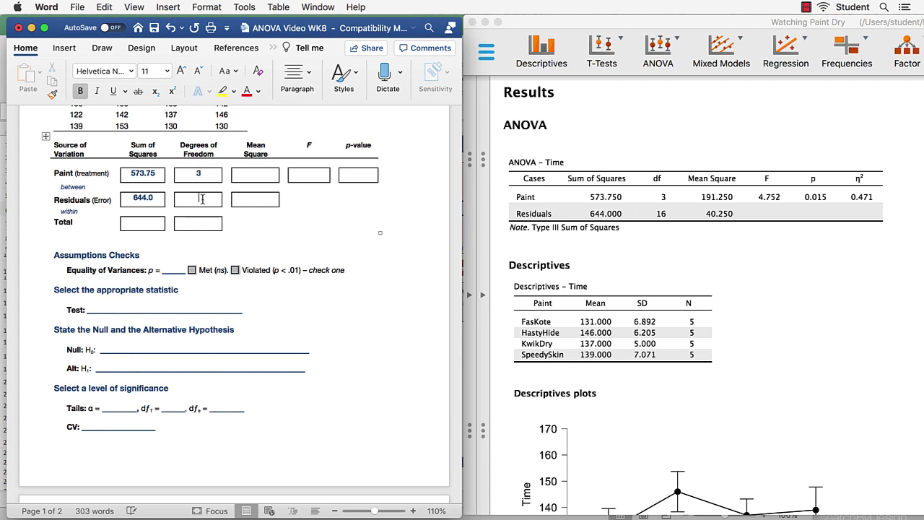
pyautogui.write('16')
pyautogui.moveTo(134, 174); pyautogui.dragTo(195, 176)
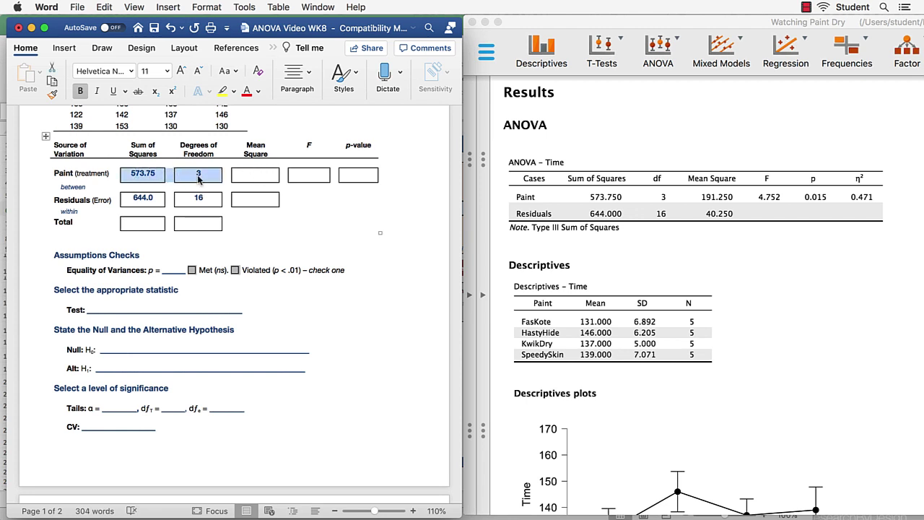
pyautogui.click(254, 175)
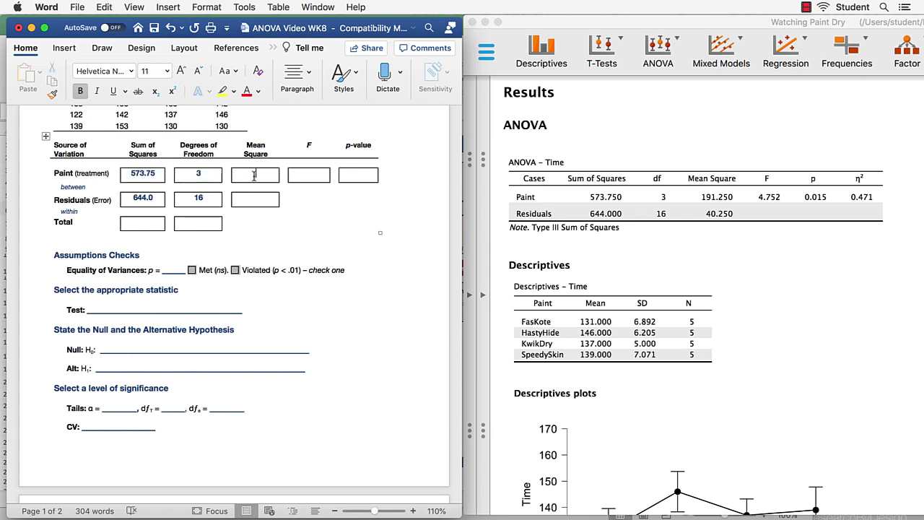
pyautogui.write('191.25')
pyautogui.moveTo(154, 202); pyautogui.dragTo(189, 205)
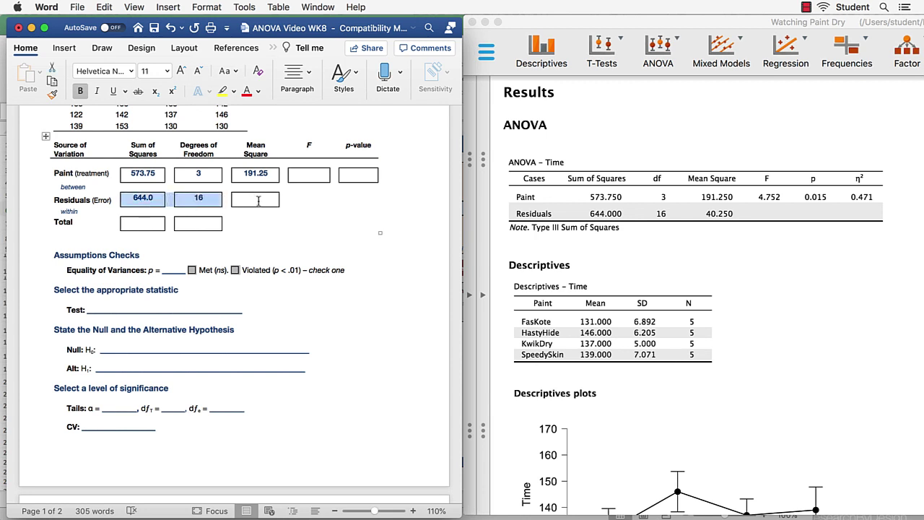
pyautogui.click(258, 201)
pyautogui.write('40.25')
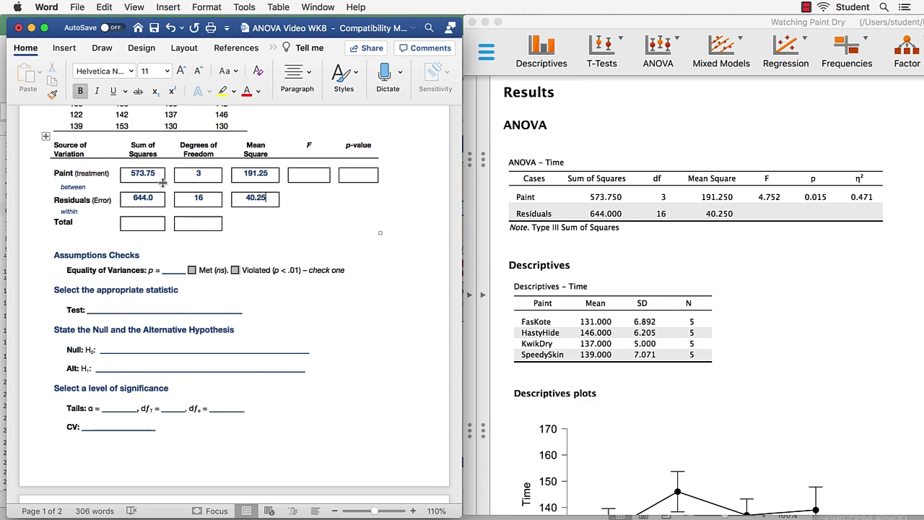
# Add 573.75 + 644 in Calculator to get the total sum of squares 1217.75
pyautogui.hotkey('ctrl', 'Up')
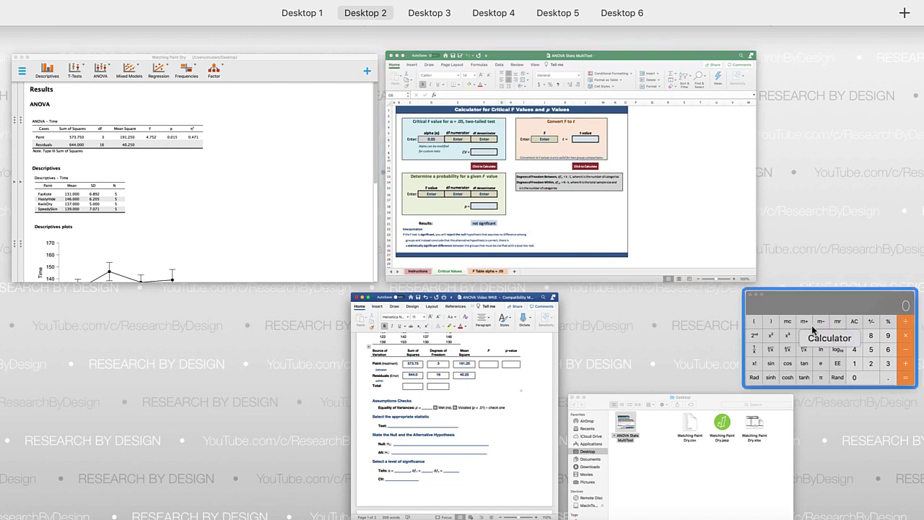
pyautogui.click(757, 327)
pyautogui.click(774, 332)
pyautogui.click(734, 302)
pyautogui.click(807, 376)
pyautogui.click(810, 399)
pyautogui.click(740, 304)
pyautogui.click(773, 334)
pyautogui.click(849, 366)
pyautogui.click(804, 337)
pyautogui.click(741, 333)
pyautogui.click(741, 333)
pyautogui.click(851, 396)
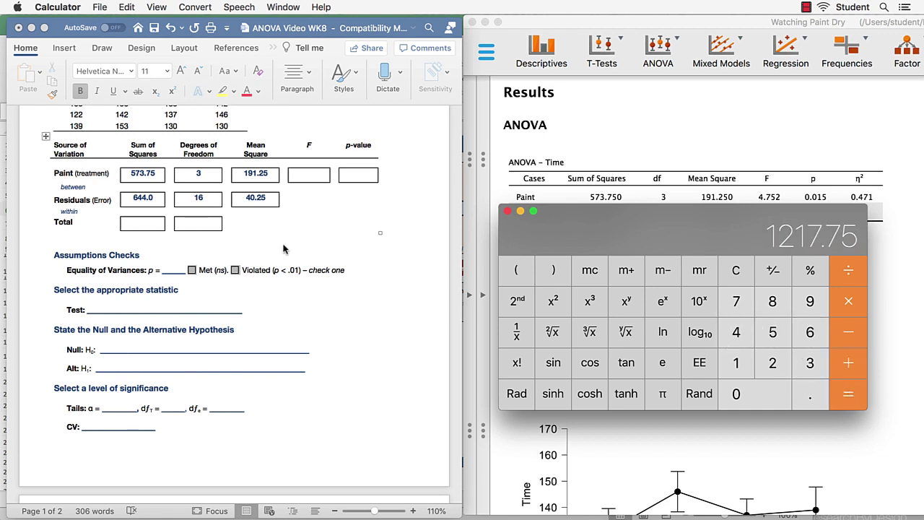
# Enter 1217.75 and df 19 in the Total row of the Word table
pyautogui.click(139, 227)
pyautogui.click(138, 226)
pyautogui.write('12')
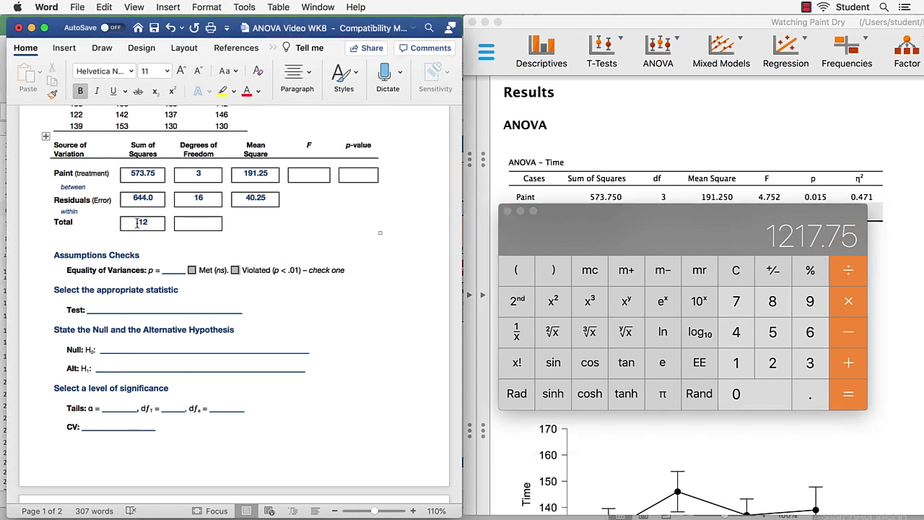
pyautogui.write('17.75')
pyautogui.click(212, 226)
pyautogui.write('19')
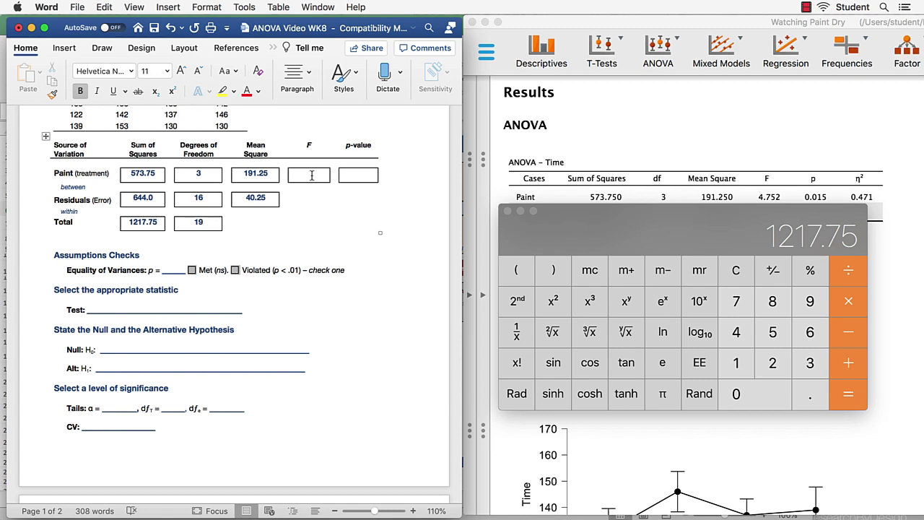
# Enter F = 4.75 and p = .015 in the Paint row of the Word ANOVA table
pyautogui.click(647, 29)
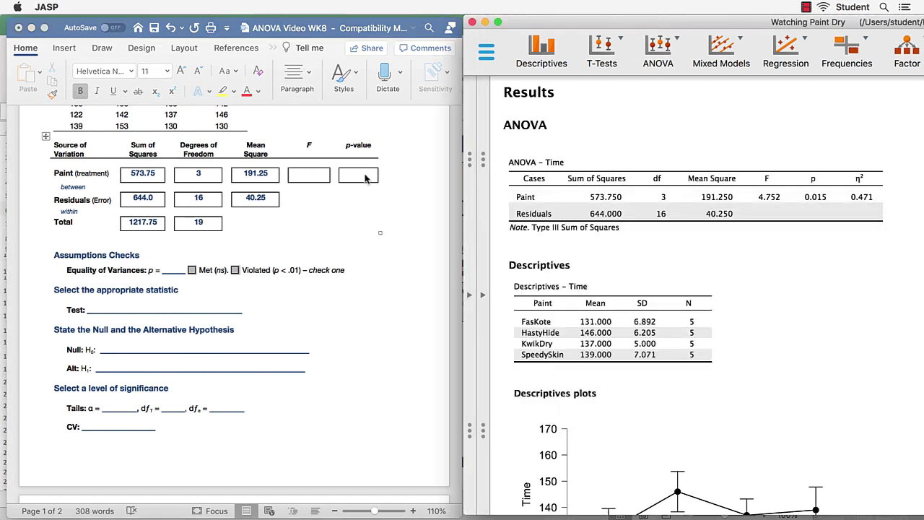
pyautogui.click(269, 177)
pyautogui.moveTo(246, 174); pyautogui.dragTo(267, 204)
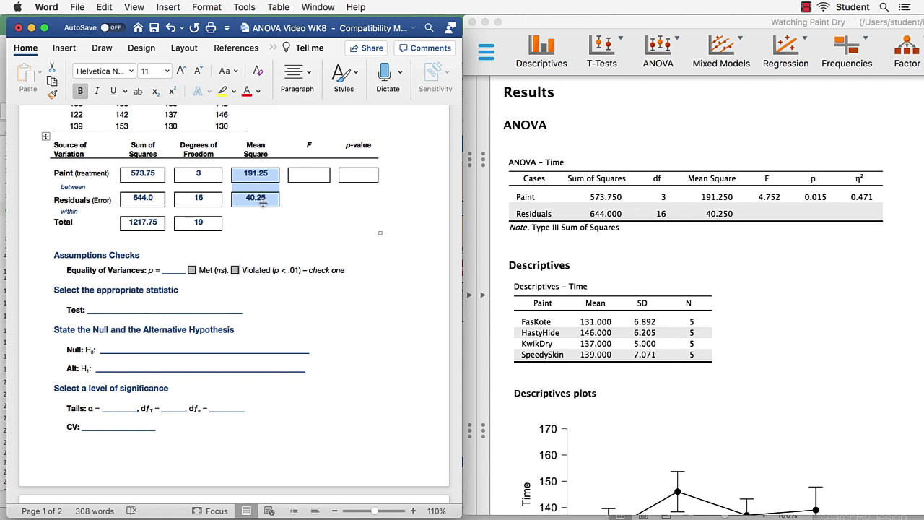
pyautogui.click(309, 175)
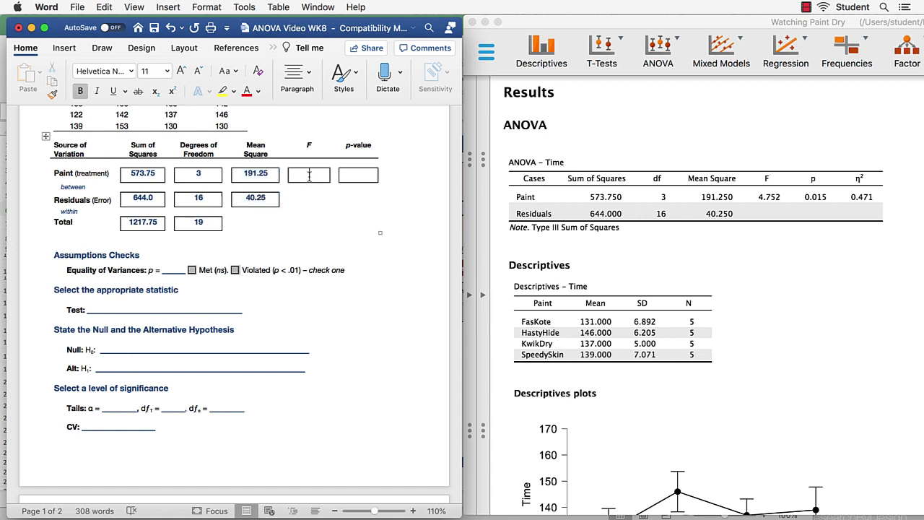
pyautogui.write('4.75')
pyautogui.click(356, 188)
pyautogui.write('.015')
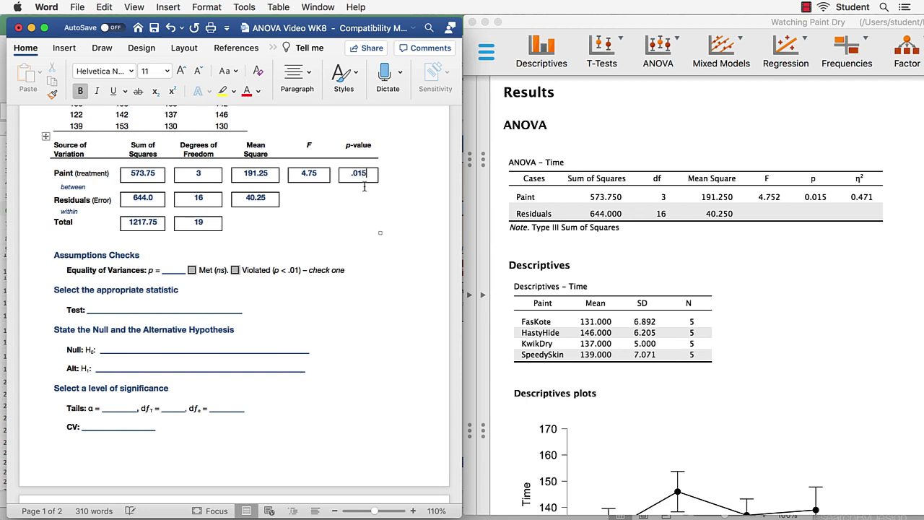
pyautogui.click(262, 221)
# Record the Levene's test p-value as .48 in the Assumptions Checks
pyautogui.scroll(-10, 642, 401)
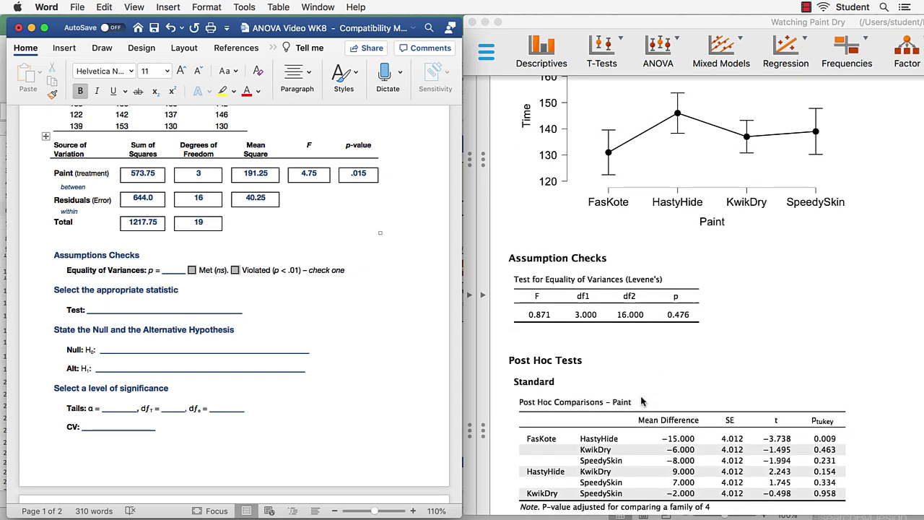
pyautogui.scroll(-1, 642, 401)
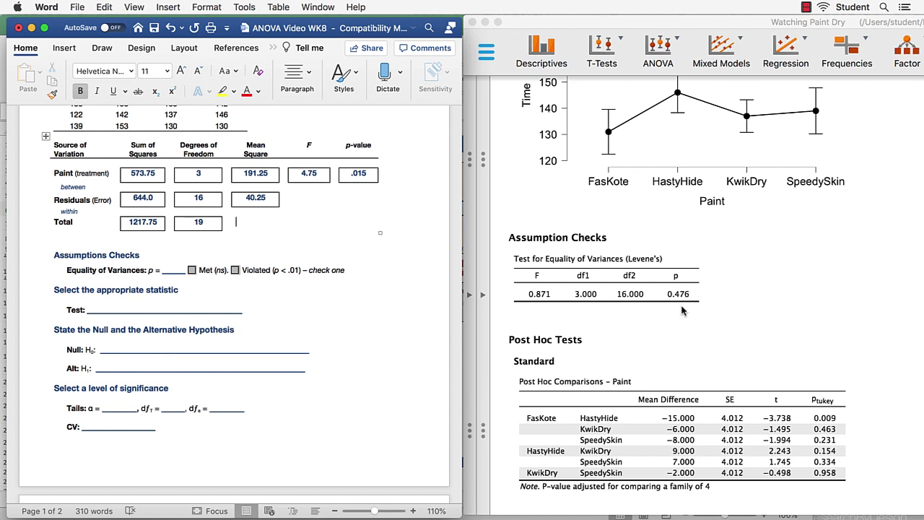
pyautogui.doubleClick(172, 272)
pyautogui.write('.4')
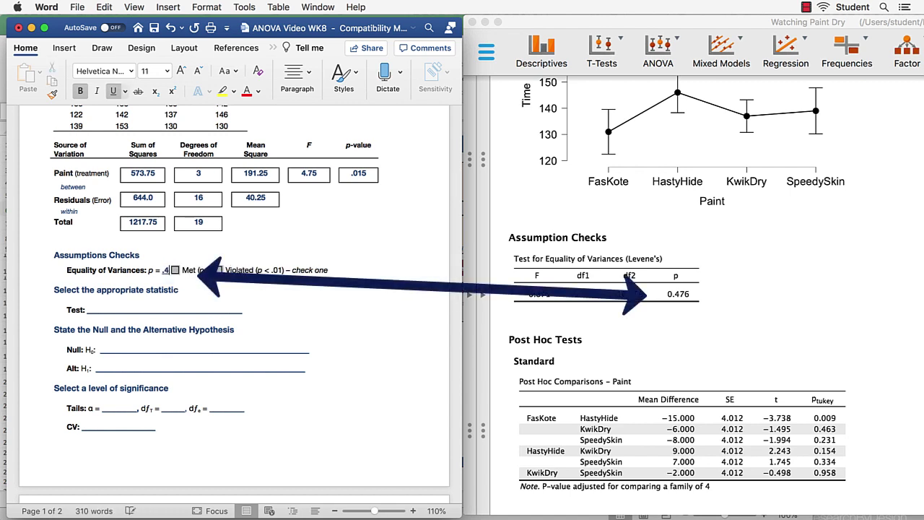
pyautogui.write('8')
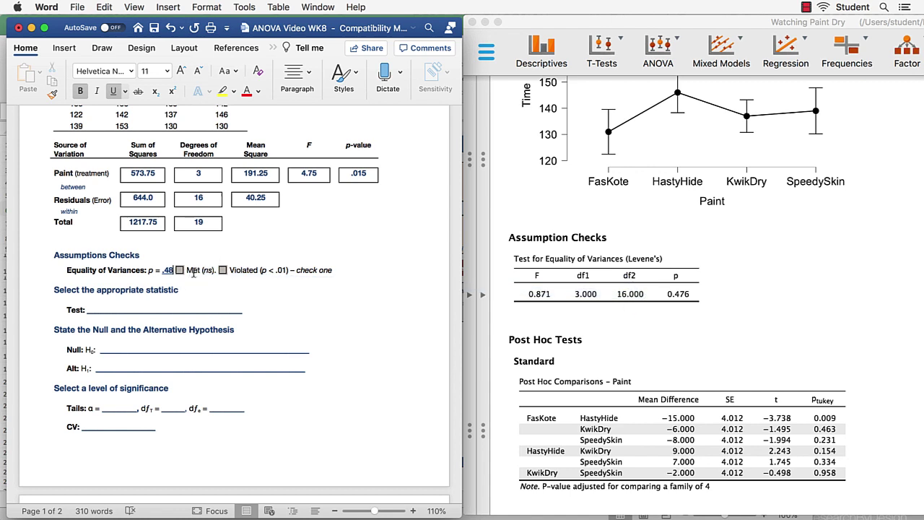
# Mark equality of variances as Met by coloring that word red
pyautogui.doubleClick(194, 272)
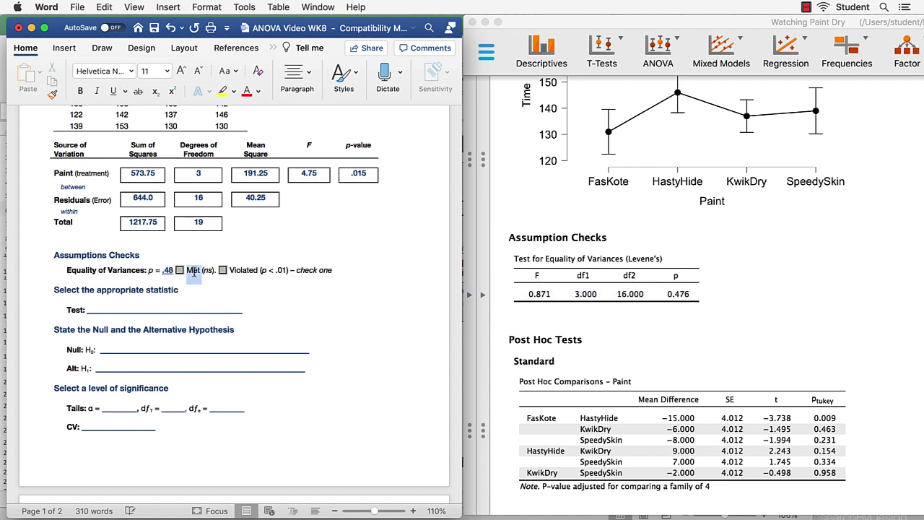
pyautogui.click(247, 91)
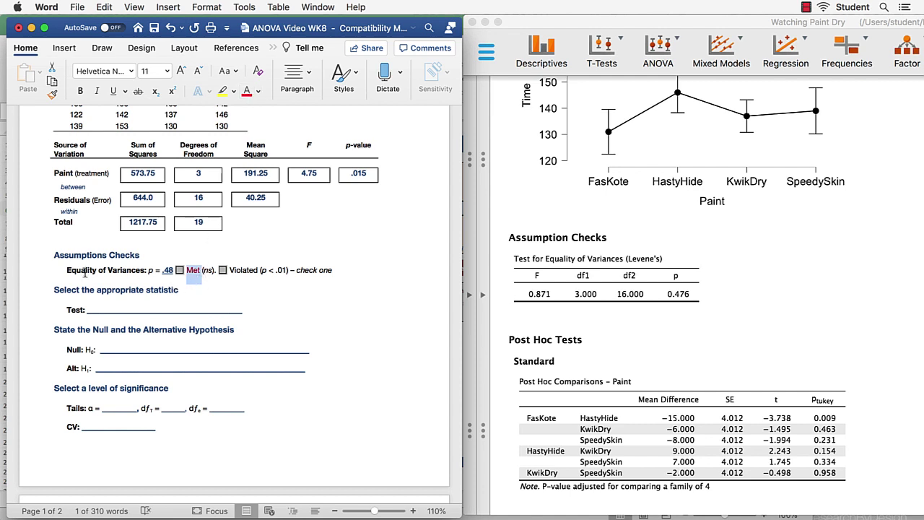
pyautogui.click(56, 271)
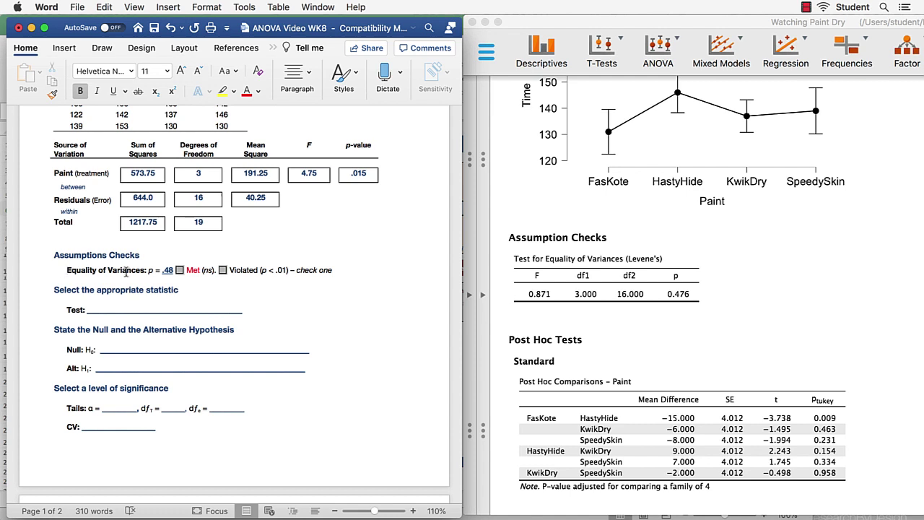
# Name the test One Way ANOVA and write the null hypothesis that mean dry time is equal across paints
pyautogui.doubleClick(154, 312)
pyautogui.write('O')
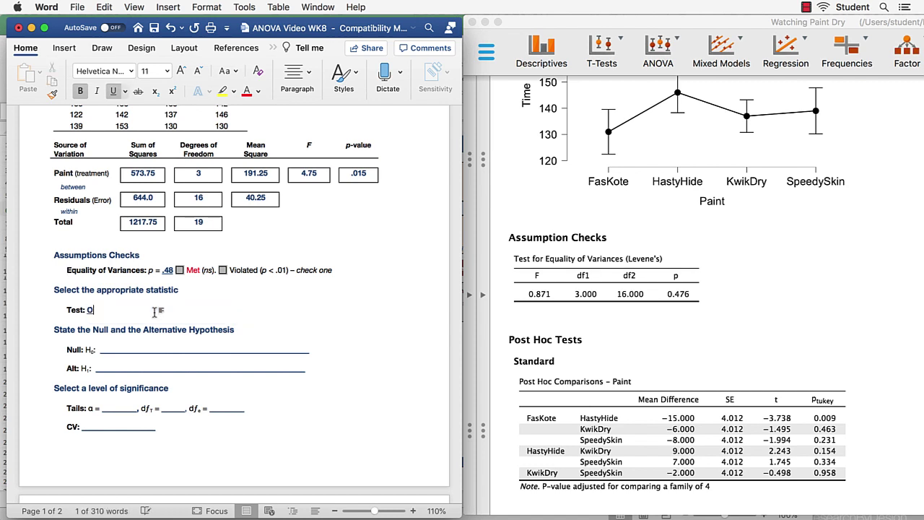
pyautogui.write('ne Wa')
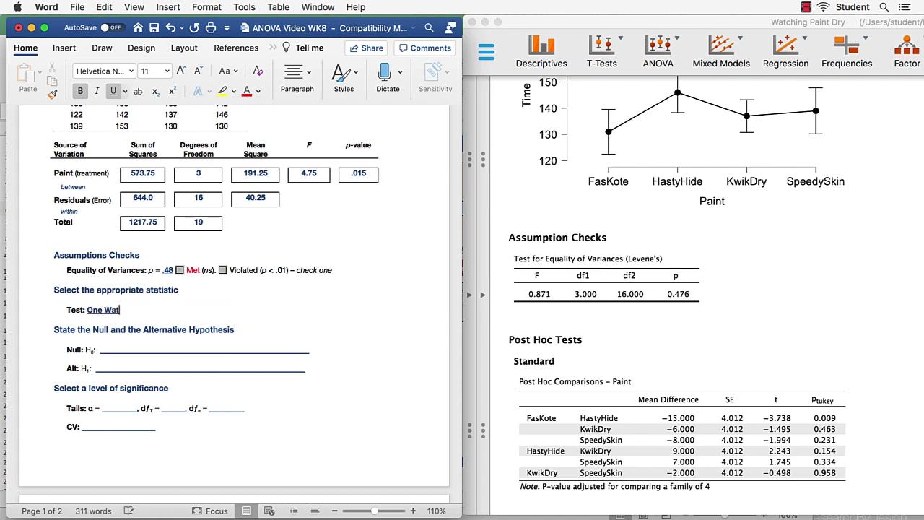
pyautogui.write('y ANOVA')
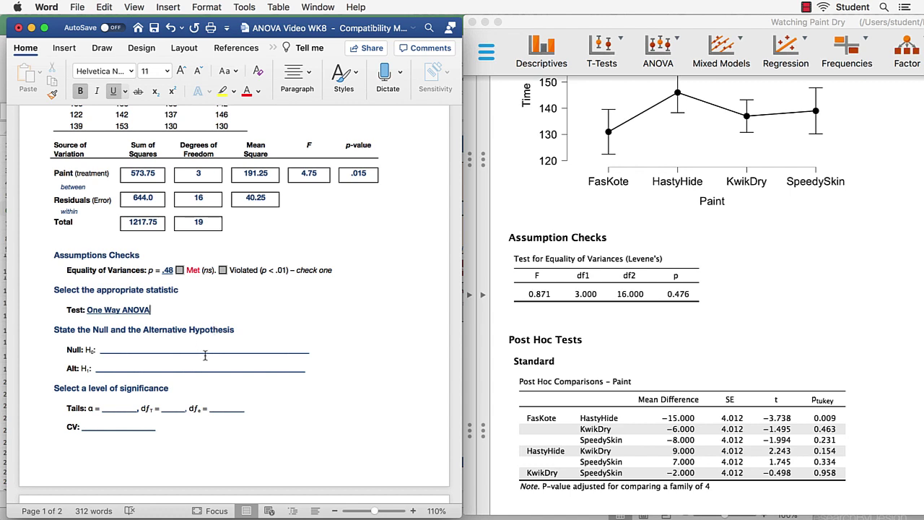
pyautogui.doubleClick(210, 352)
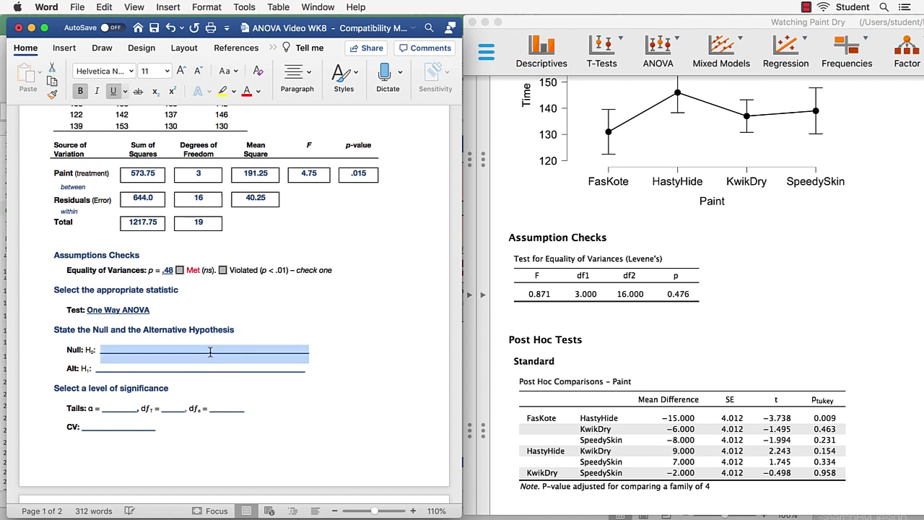
pyautogui.write('The')
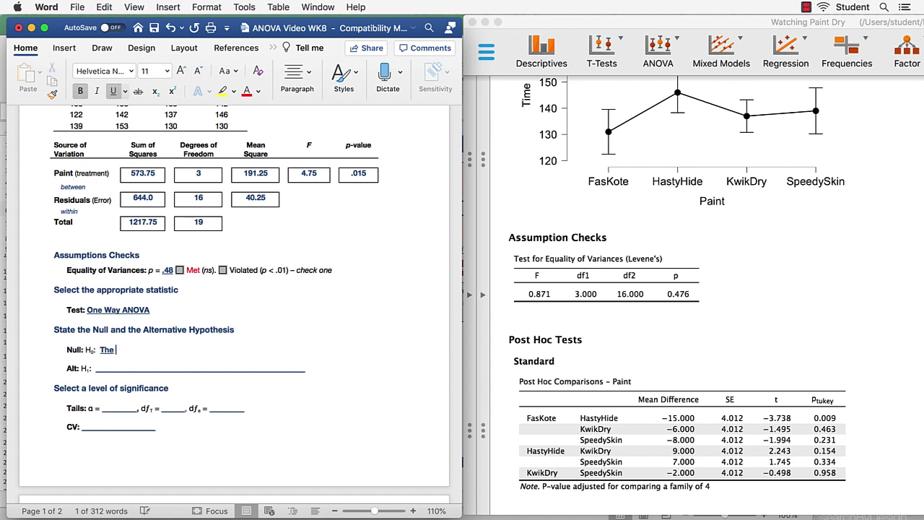
pyautogui.write(' mean dry time ')
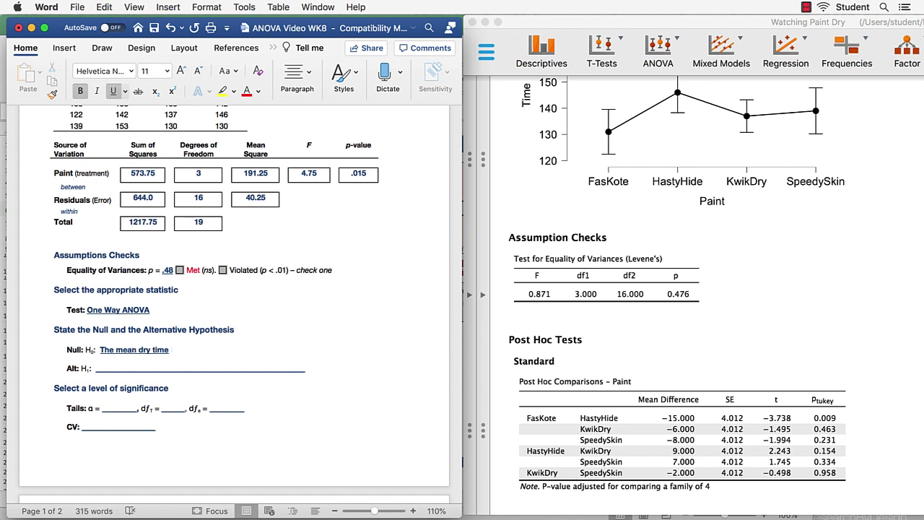
pyautogui.write('will be the same for all')
pyautogui.write('paints')
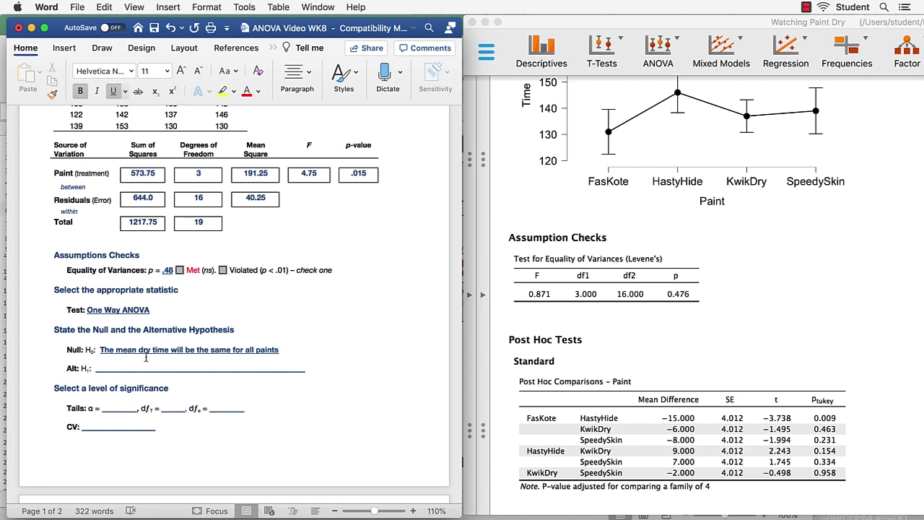
# Write the alternative hypothesis: the mean dry time will not be the same
pyautogui.doubleClick(114, 349)
pyautogui.moveTo(117, 349); pyautogui.dragTo(261, 352)
pyautogui.press('super+c')
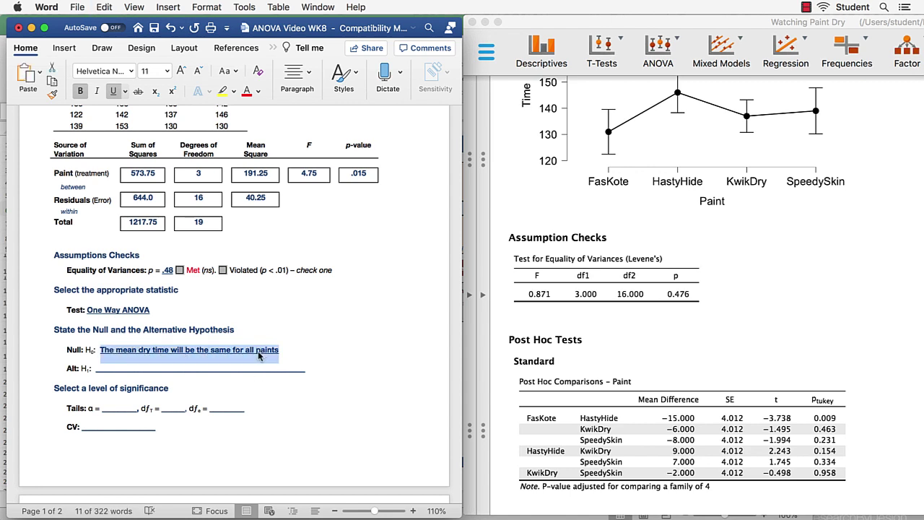
pyautogui.doubleClick(253, 369)
pyautogui.press('super+v')
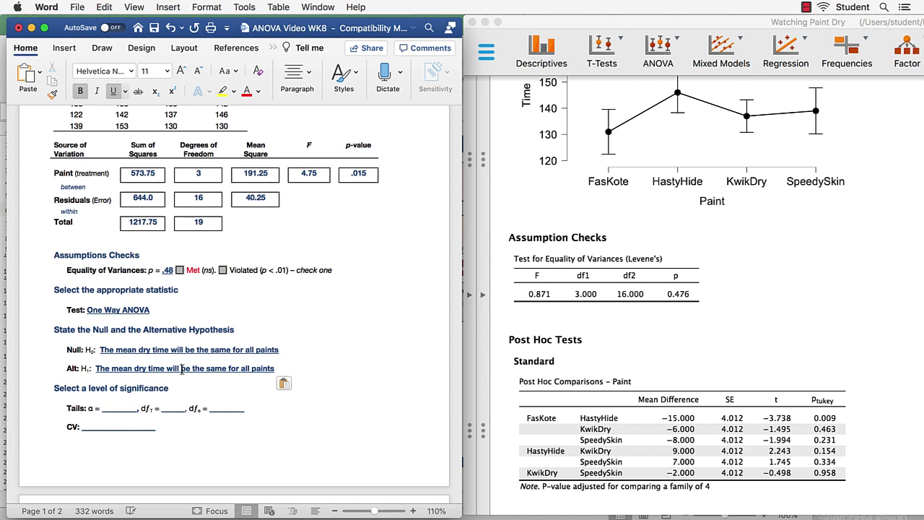
pyautogui.click(182, 369)
pyautogui.write('not')
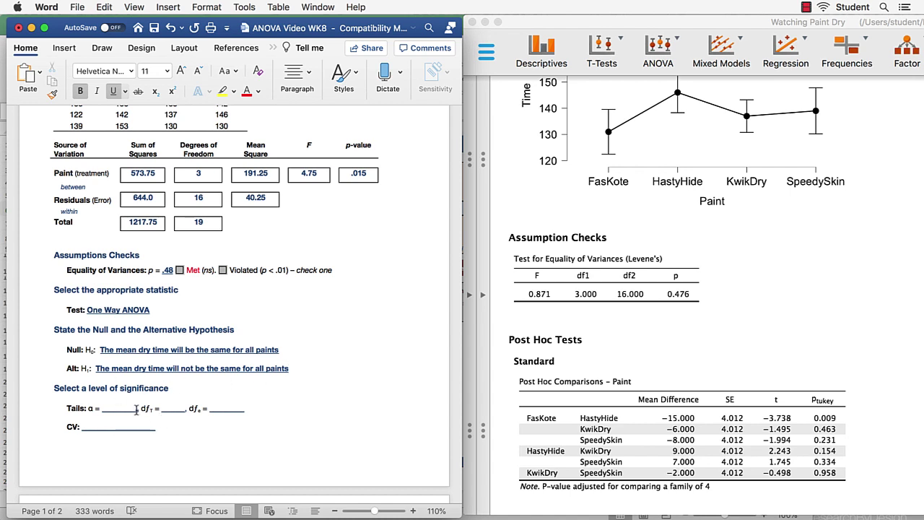
# Set the significance level to α = .05
pyautogui.moveTo(137, 410); pyautogui.dragTo(101, 408)
pyautogui.press('BackSpace')
pyautogui.write('.05')
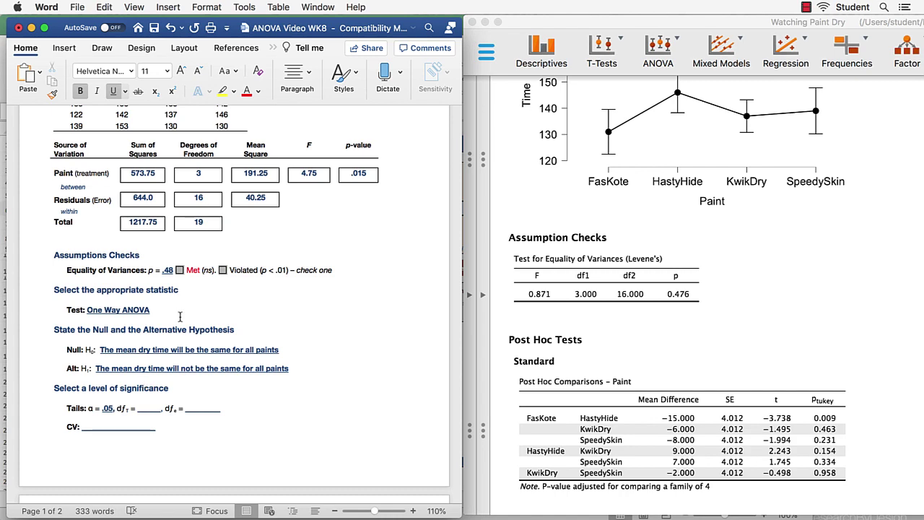
# Enter between-groups df 3 and within-groups df 16 on the Tails line
pyautogui.scroll(5, 177, 315)
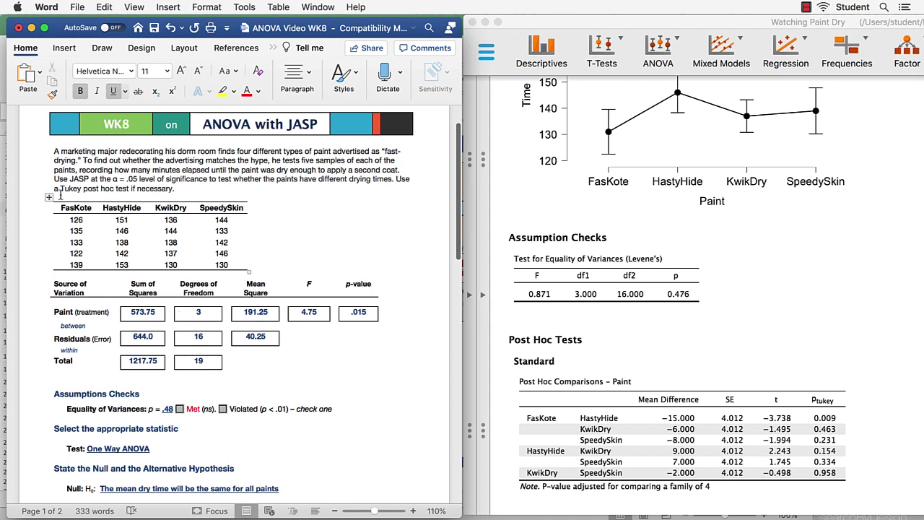
pyautogui.moveTo(55, 178); pyautogui.dragTo(209, 186)
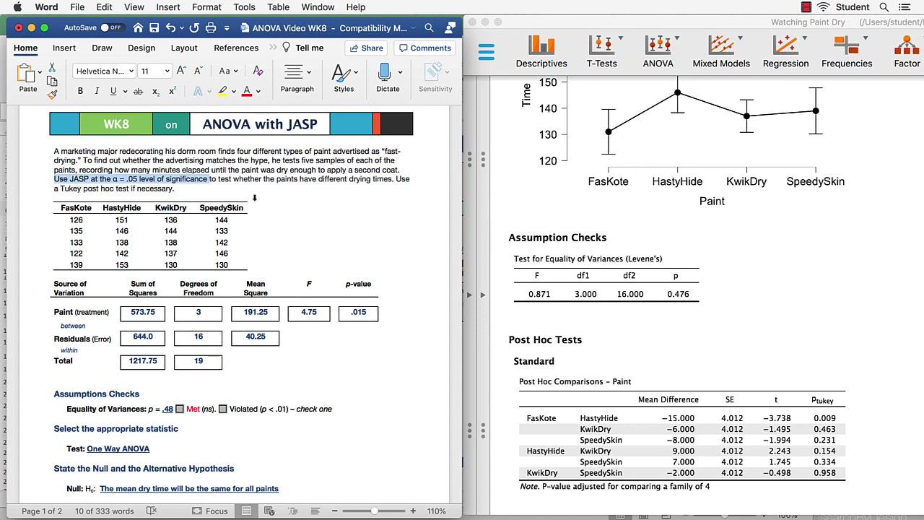
pyautogui.scroll(-5, 254, 197)
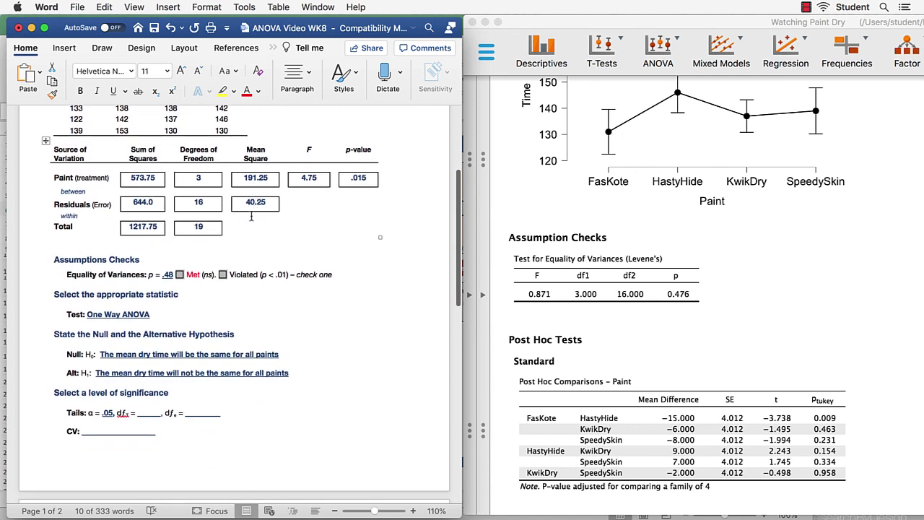
pyautogui.doubleClick(146, 413)
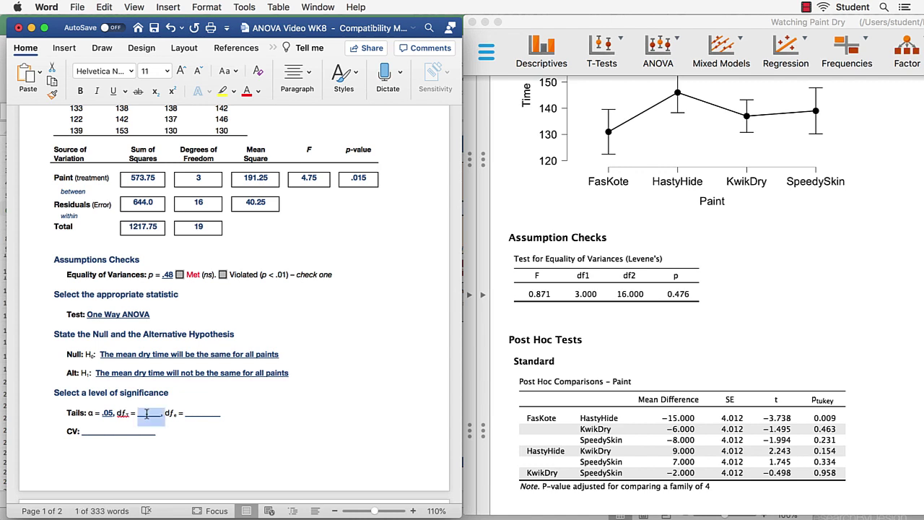
pyautogui.write('3')
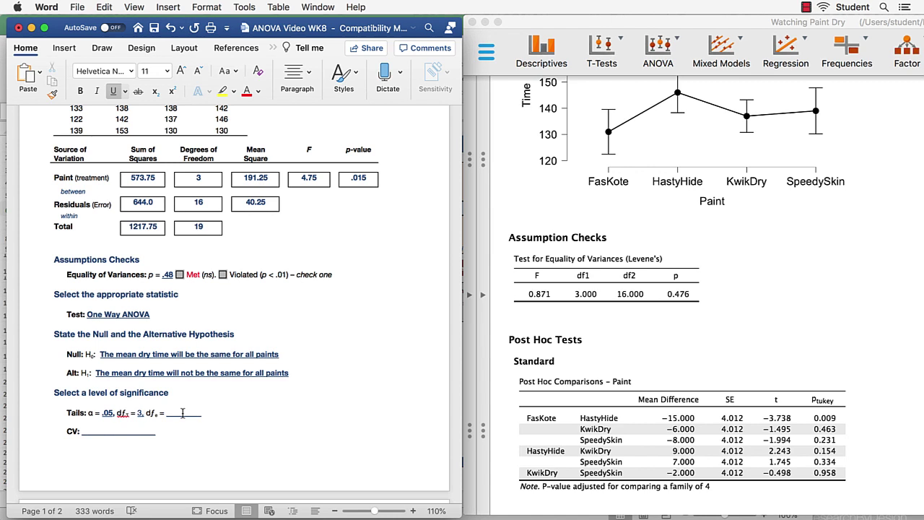
pyautogui.doubleClick(183, 413)
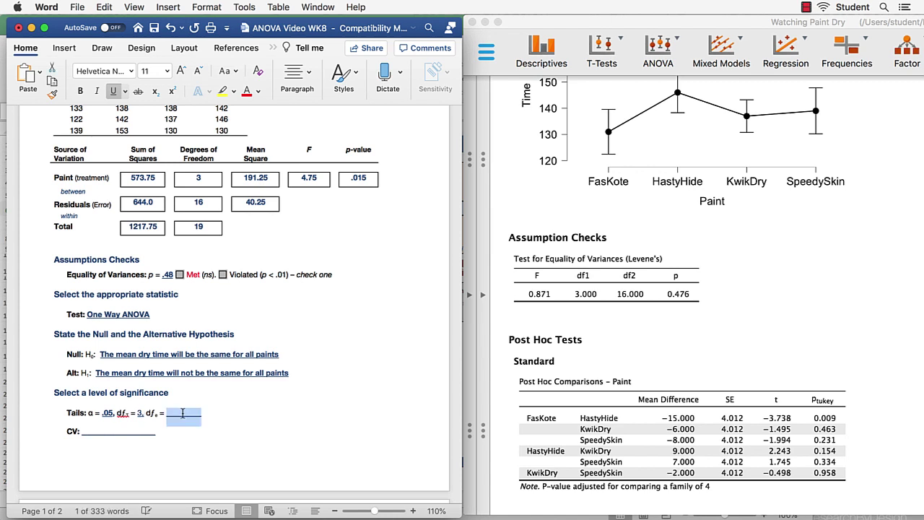
pyautogui.write('16')
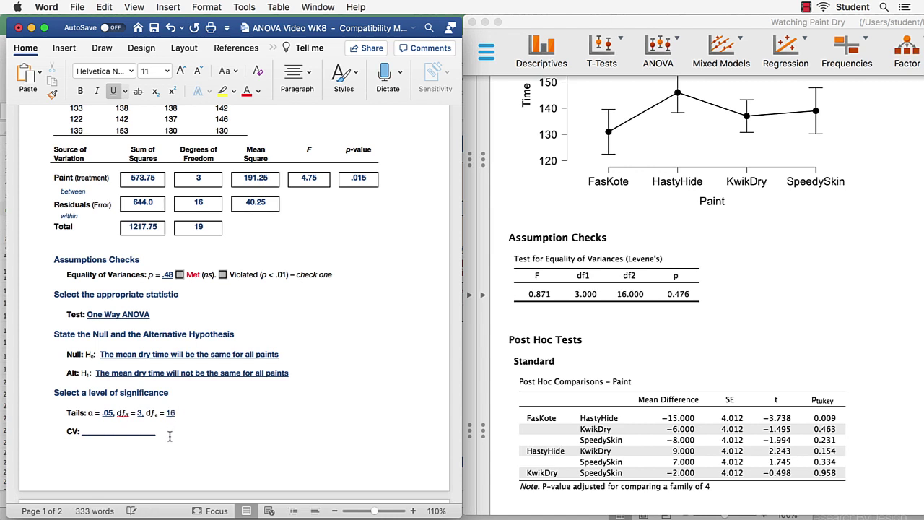
pyautogui.doubleClick(132, 434)
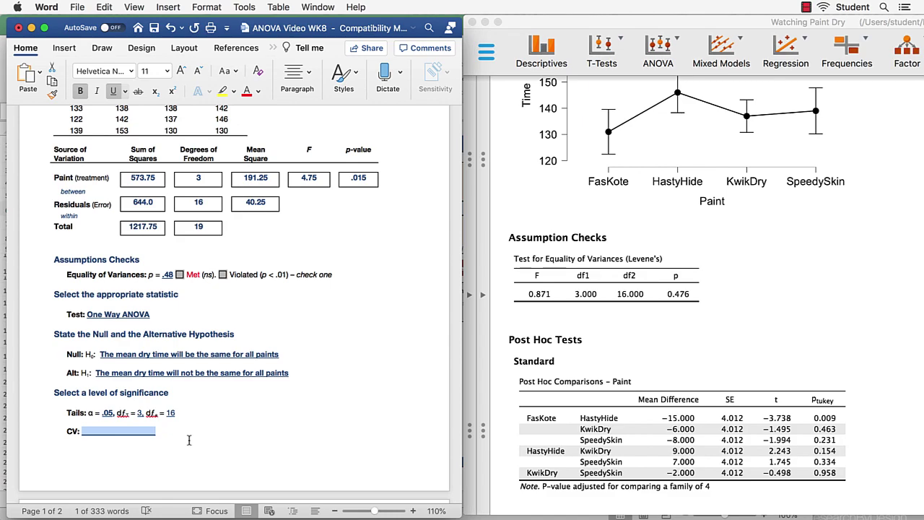
pyautogui.hotkey('ctrl', 'Up')
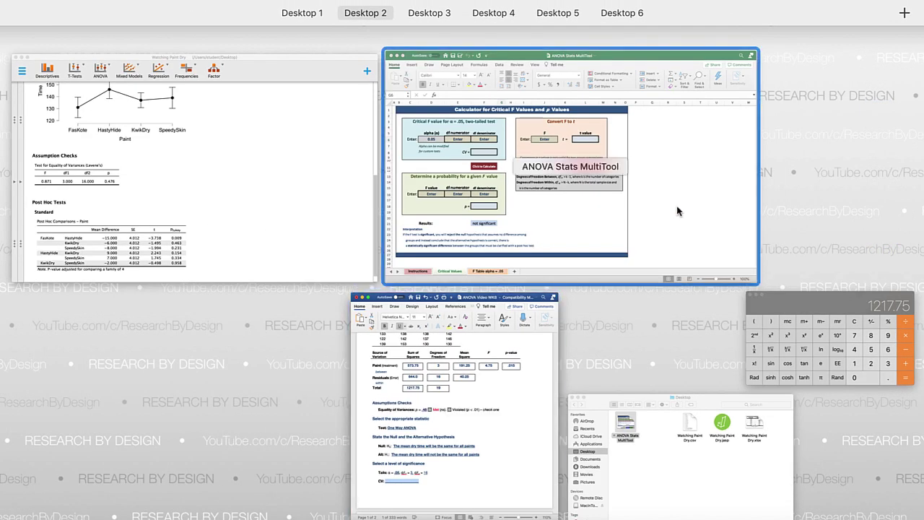
# Look up the critical F of 3.239 for df 3 and 16 on the F Table alpha = .05 sheet
pyautogui.click(677, 211)
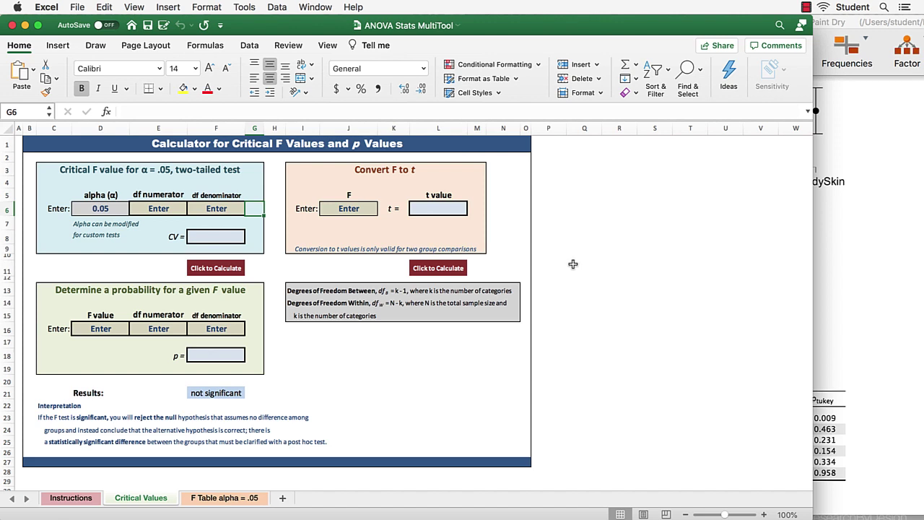
pyautogui.click(85, 499)
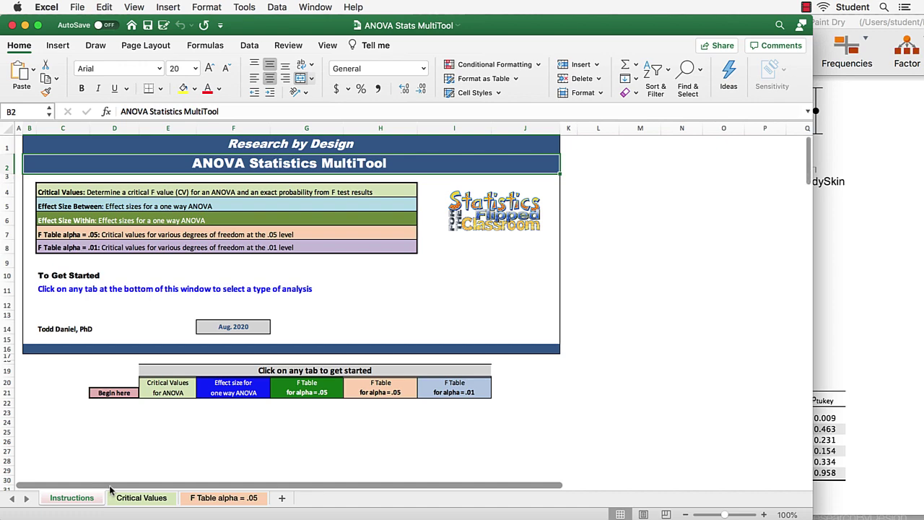
pyautogui.click(223, 499)
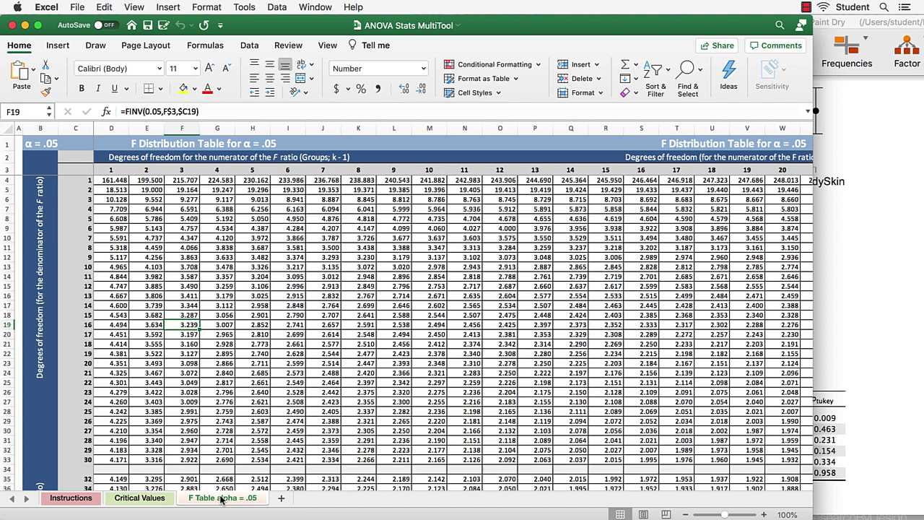
pyautogui.click(191, 171)
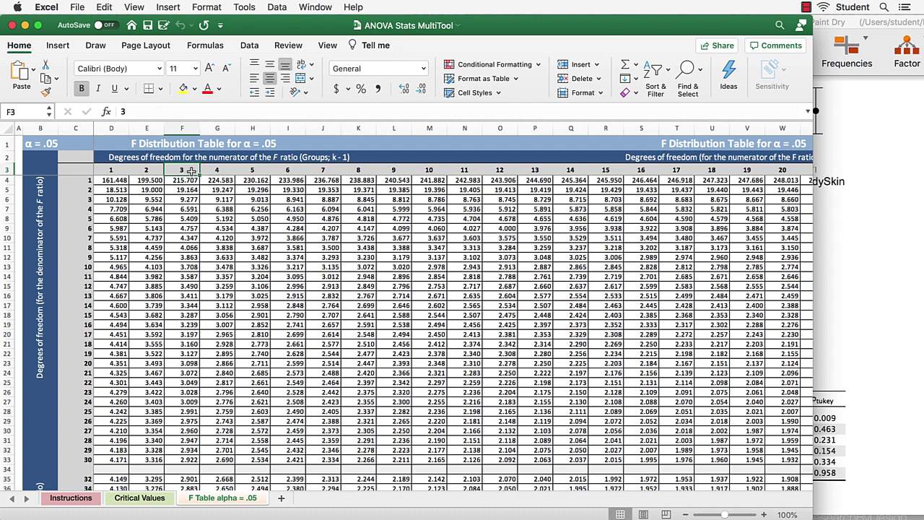
pyautogui.moveTo(191, 171); pyautogui.dragTo(186, 326)
pyautogui.click(189, 327)
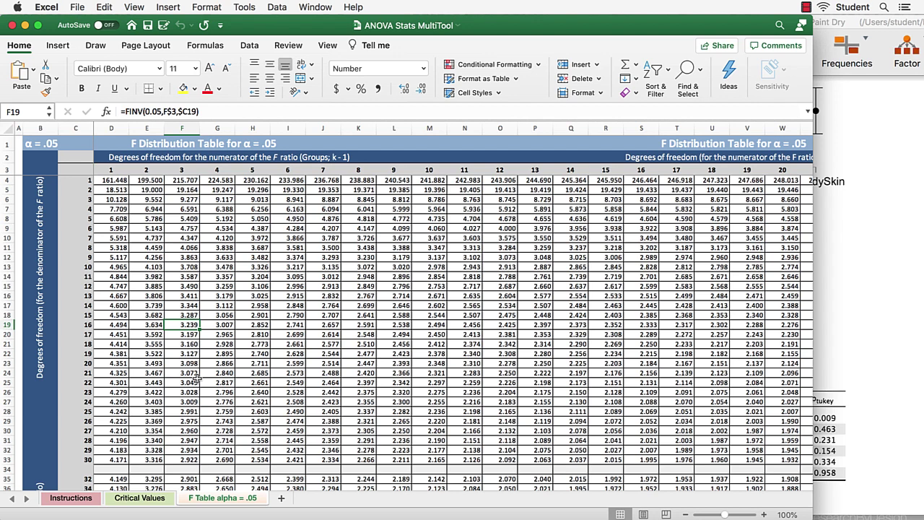
# Enter df numerator 3 and denominator 16 in the Critical Values calculator, giving CV = 3.239
pyautogui.click(147, 498)
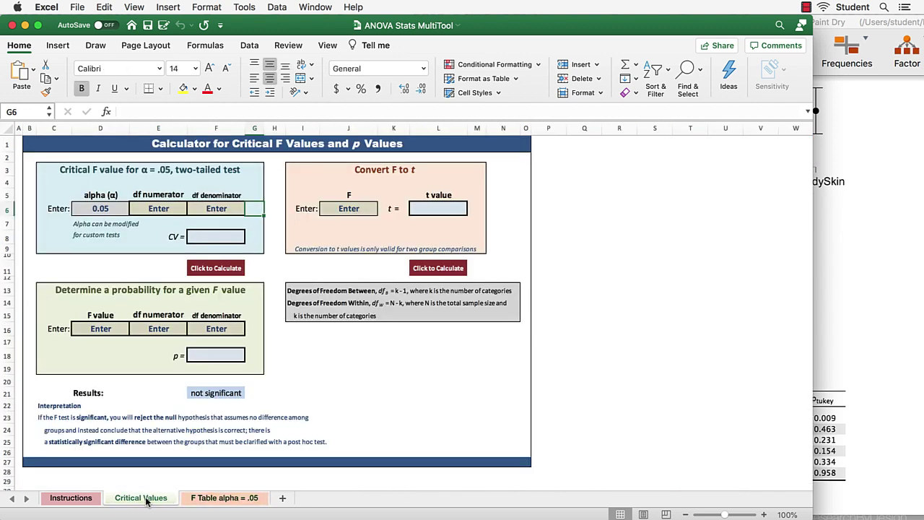
pyautogui.click(111, 211)
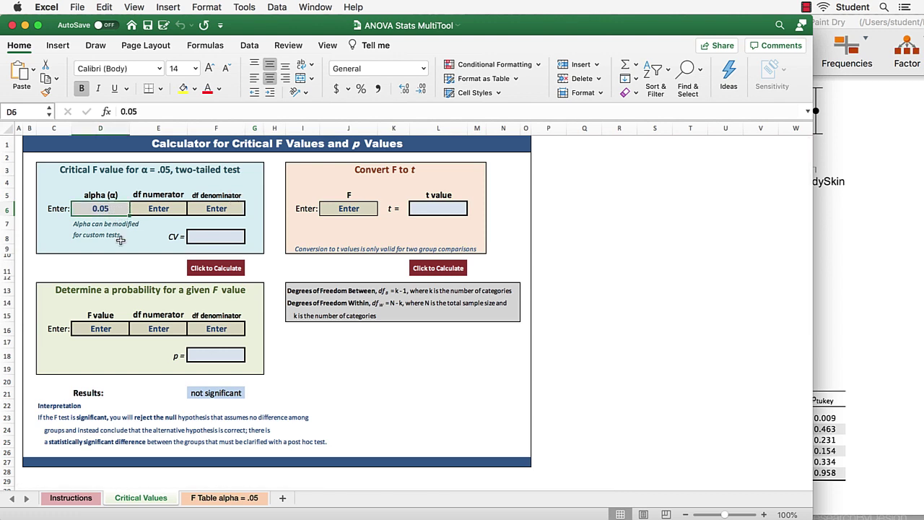
pyautogui.press('Tab')
pyautogui.write('3')
pyautogui.press('Tab')
pyautogui.write('16')
pyautogui.press('Tab')
pyautogui.click(240, 242)
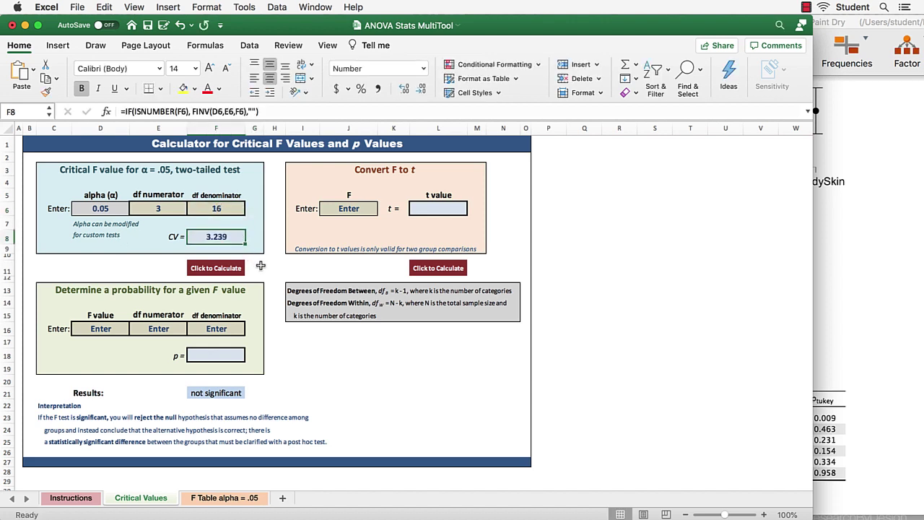
# Record CV: 3.239 on the Word worksheet's critical value line
pyautogui.hotkey('ctrl', 'Up')
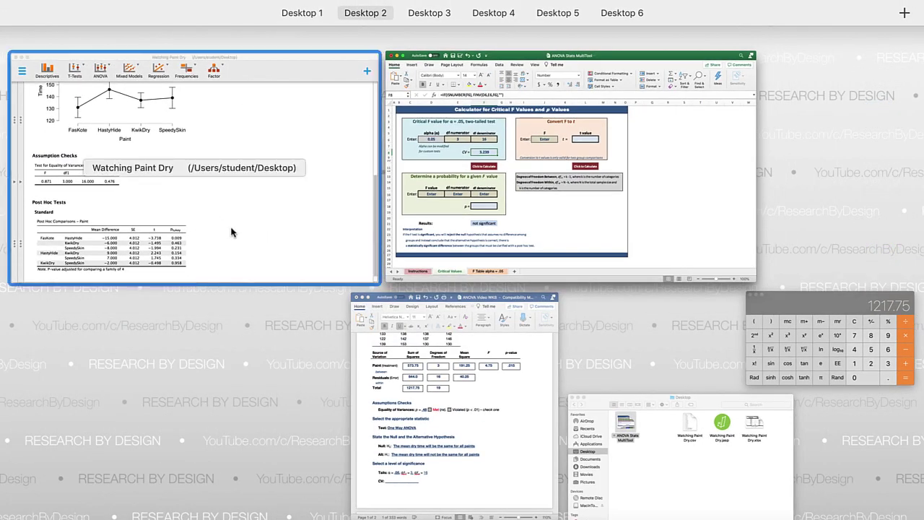
pyautogui.click(476, 404)
pyautogui.write('3.')
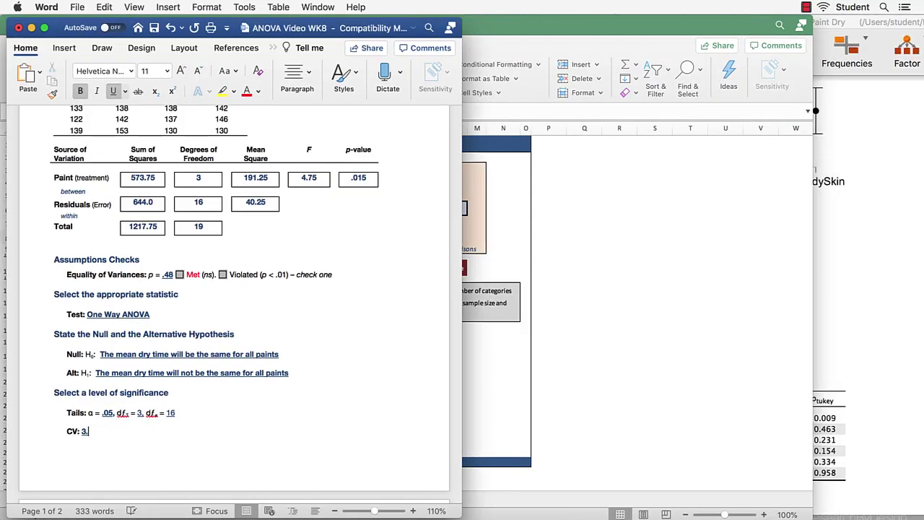
pyautogui.write('239')
pyautogui.scroll(-5, 180, 368)
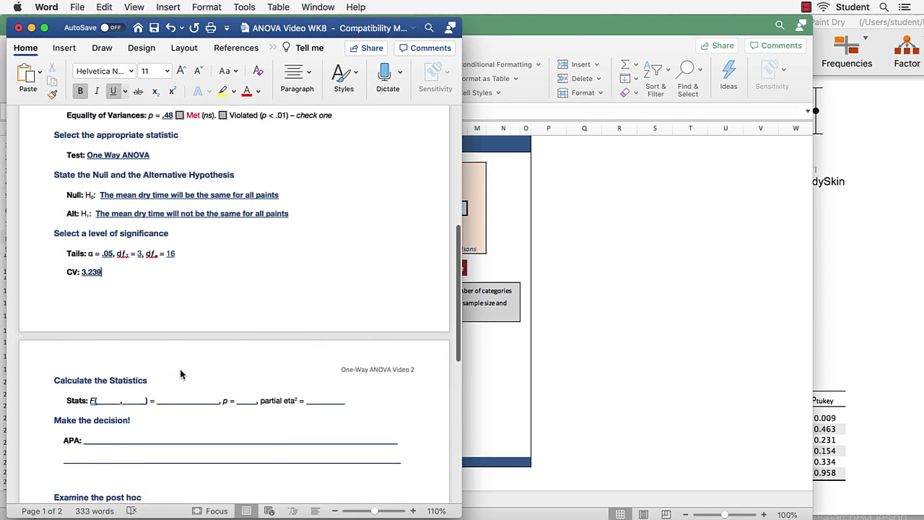
pyautogui.scroll(-7, 180, 374)
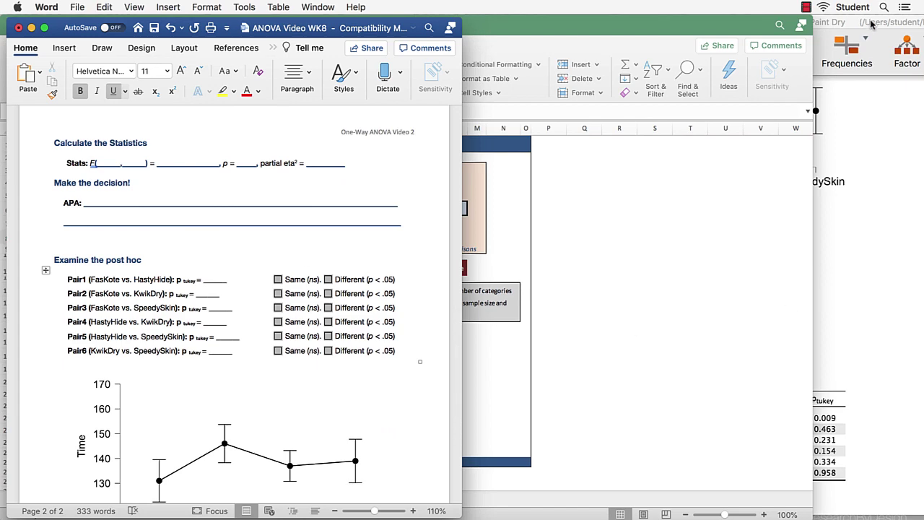
# Fill the Stats line's F statistic as F(3,16) = 4.75
pyautogui.click(871, 24)
pyautogui.scroll(5, 700, 283)
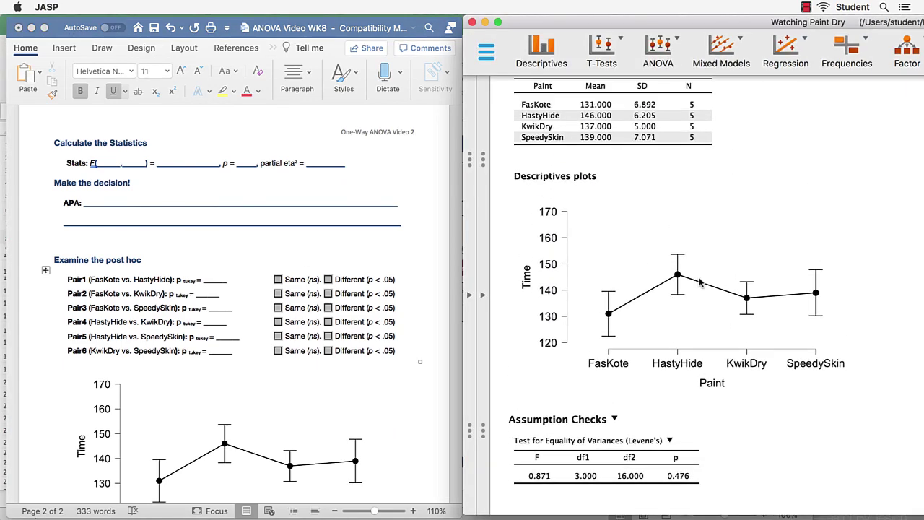
pyautogui.scroll(6, 700, 283)
pyautogui.doubleClick(108, 164)
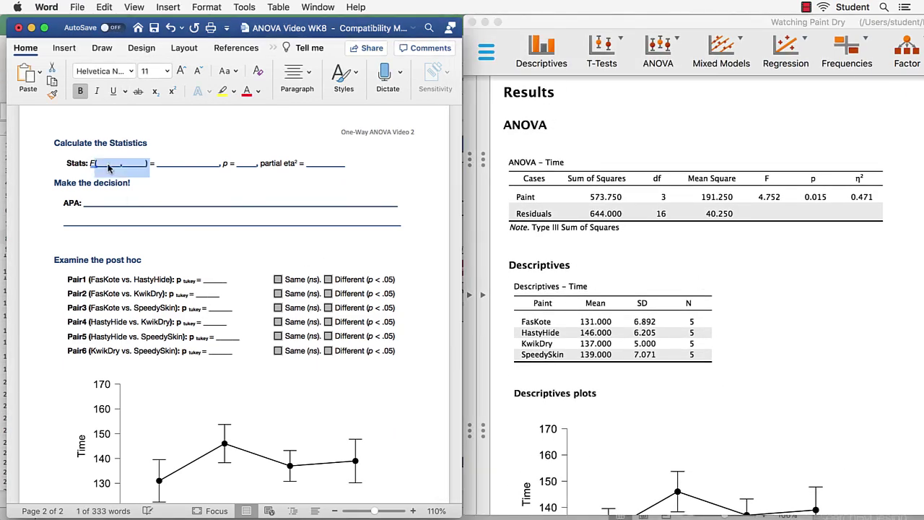
pyautogui.moveTo(122, 164); pyautogui.dragTo(99, 168)
pyautogui.write('3')
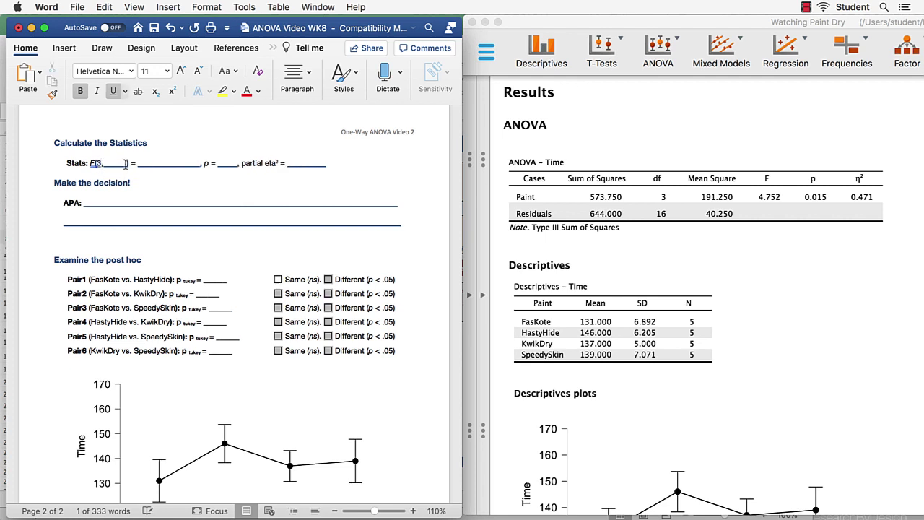
pyautogui.moveTo(127, 165); pyautogui.dragTo(113, 165)
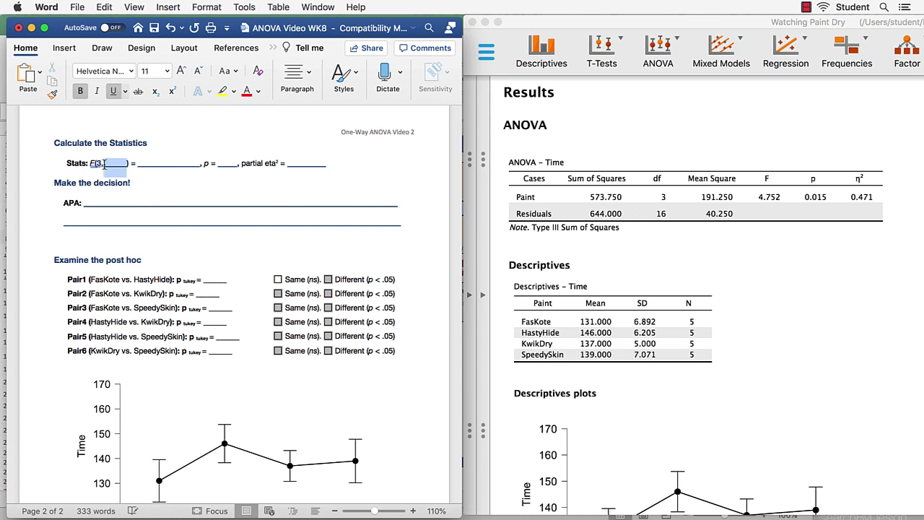
pyautogui.write('16')
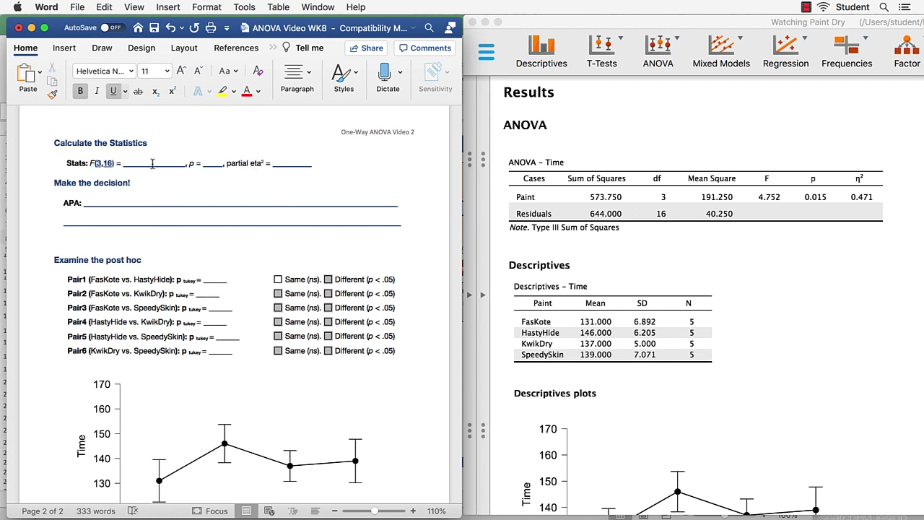
pyautogui.doubleClick(155, 164)
pyautogui.moveTo(183, 165); pyautogui.dragTo(125, 167)
pyautogui.write('4.')
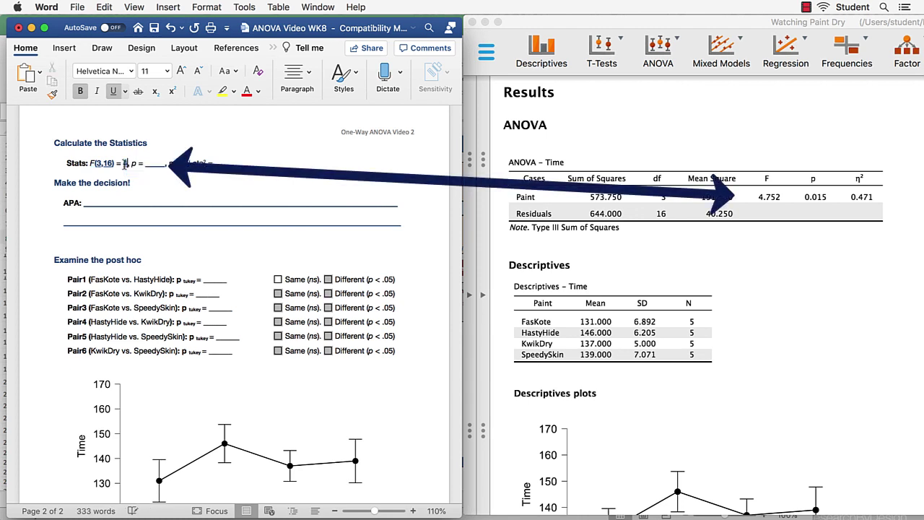
pyautogui.write('75')
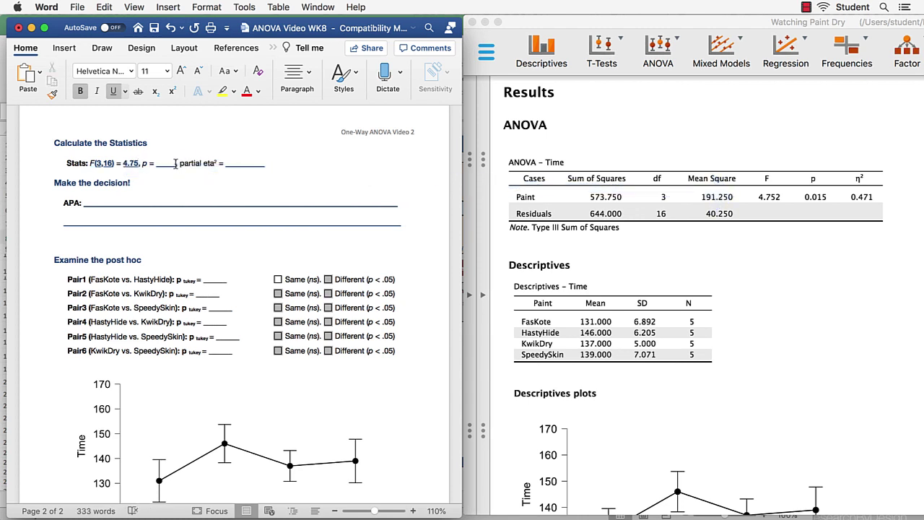
# Complete the Stats line with p = .015 and partial eta² = .47
pyautogui.moveTo(175, 164); pyautogui.dragTo(156, 165)
pyautogui.write('.01')
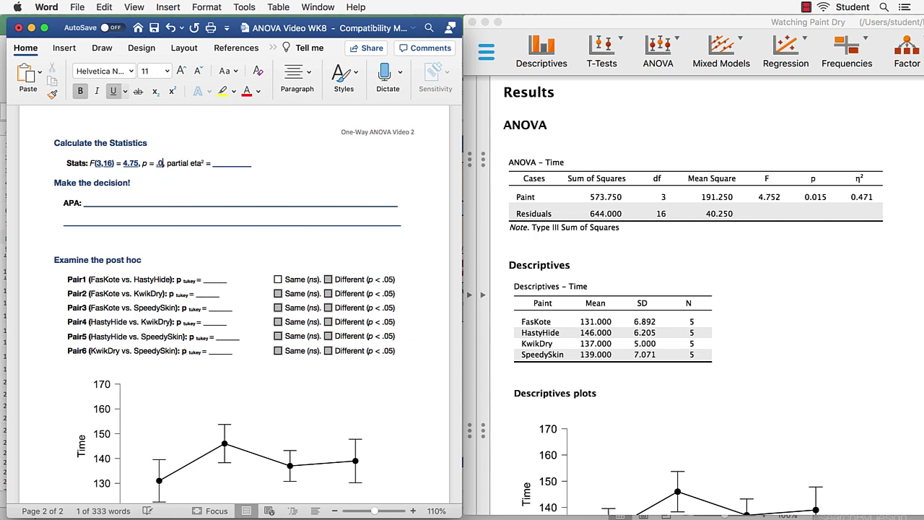
pyautogui.write('5')
pyautogui.click(215, 162)
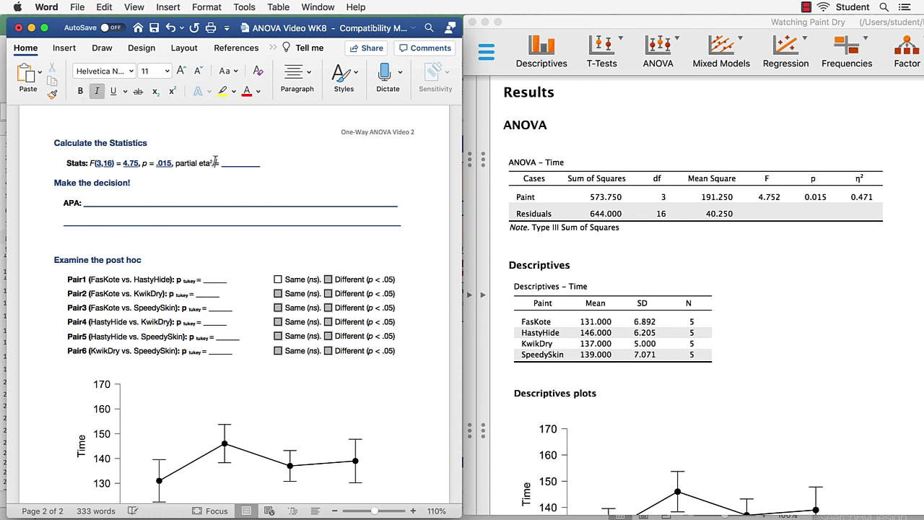
pyautogui.click(235, 166)
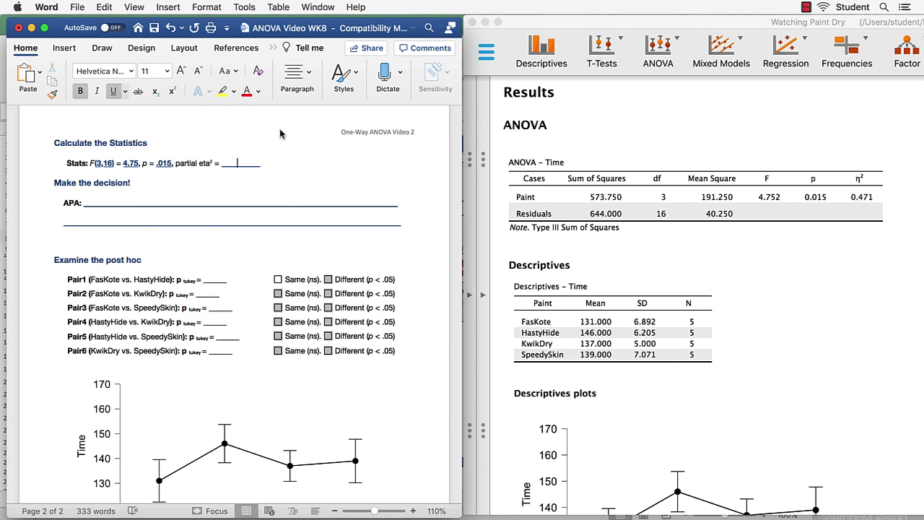
pyautogui.moveTo(258, 165); pyautogui.dragTo(223, 163)
pyautogui.write('.47')
pyautogui.moveTo(143, 163); pyautogui.dragTo(172, 165)
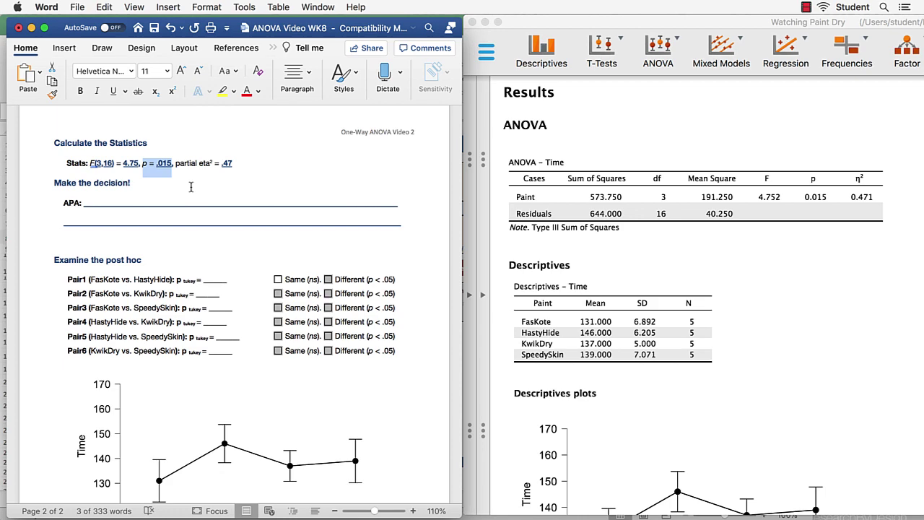
# Start the APA line with 'Conclude that' followed by the copied alternative hypothesis
pyautogui.scroll(6, 190, 187)
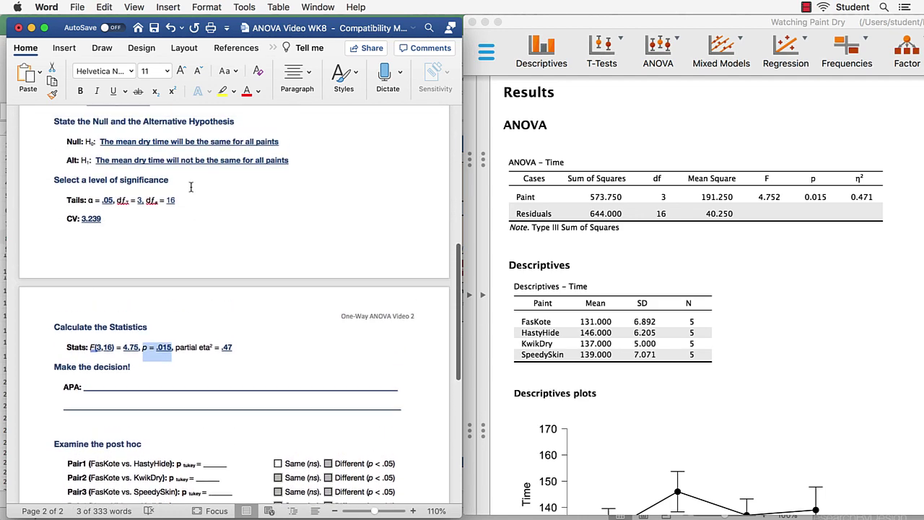
pyautogui.click(34, 225)
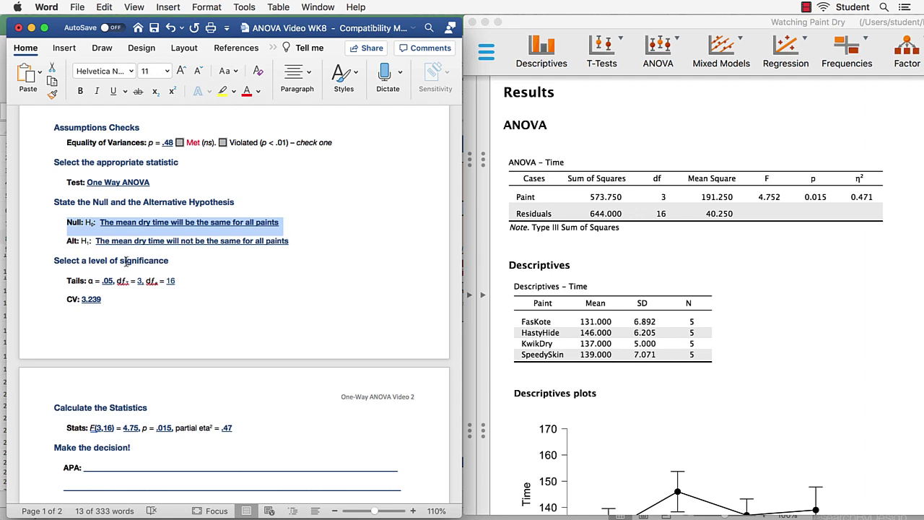
pyautogui.moveTo(96, 242); pyautogui.dragTo(276, 247)
pyautogui.press('super+c')
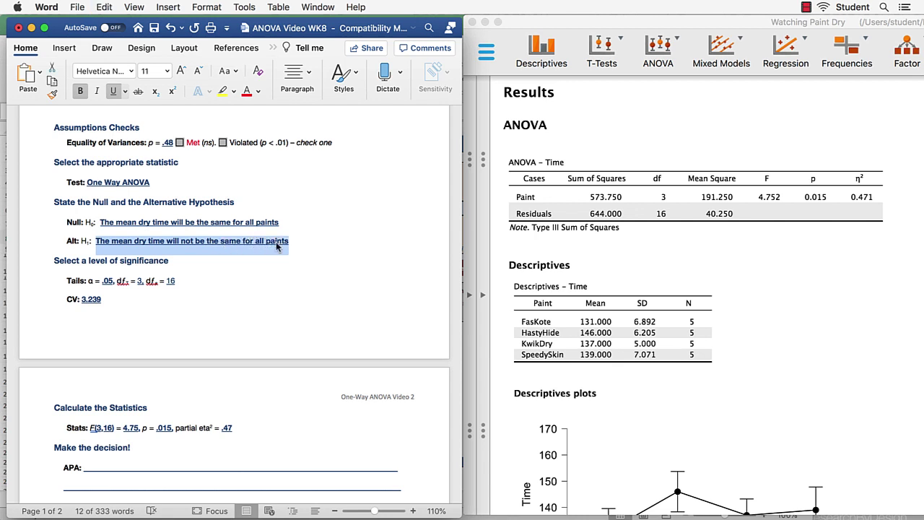
pyautogui.scroll(-3, 277, 246)
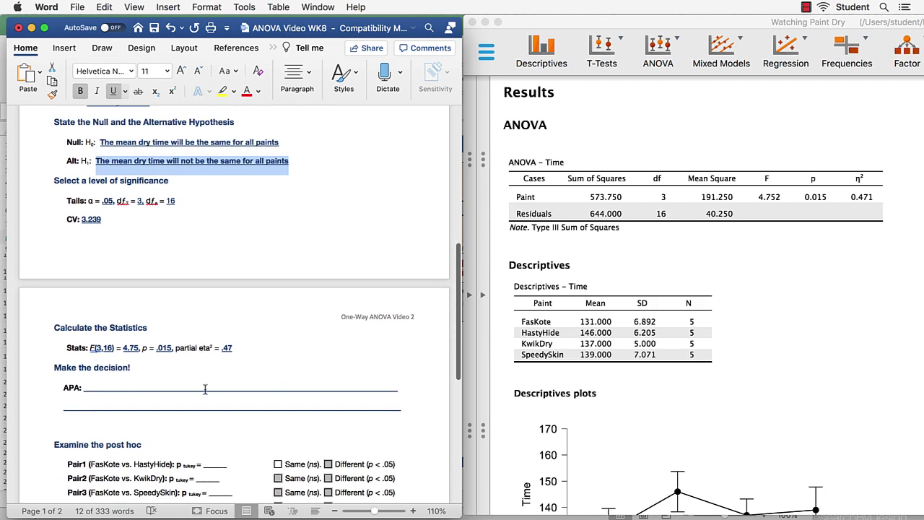
pyautogui.doubleClick(205, 389)
pyautogui.write('Conc')
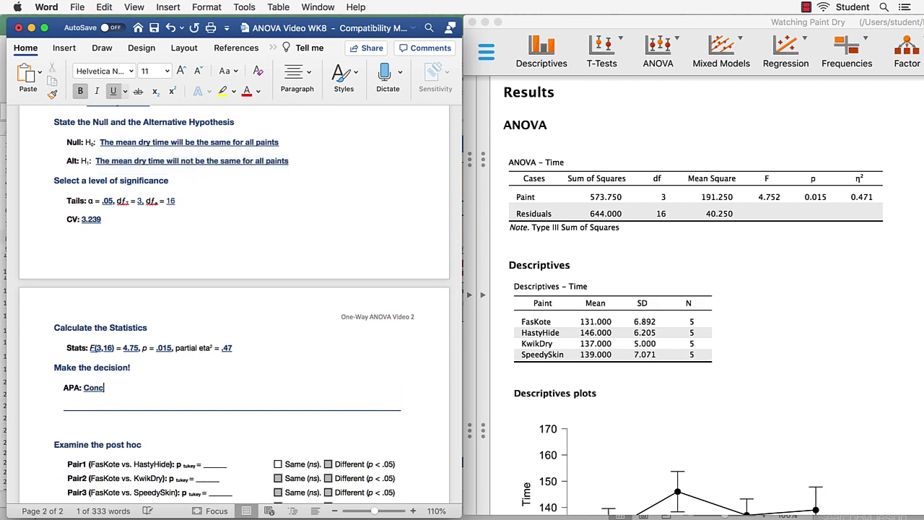
pyautogui.write('lude that')
pyautogui.press('super+v')
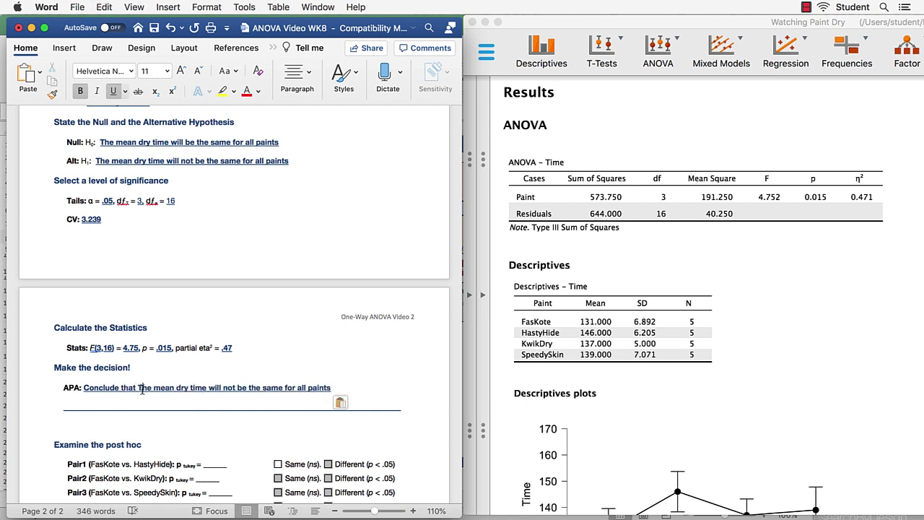
# Edit the APA sentence to read 'the mean dry time is not the same for all paints'
pyautogui.click(142, 389)
pyautogui.press('BackSpace')
pyautogui.write('t')
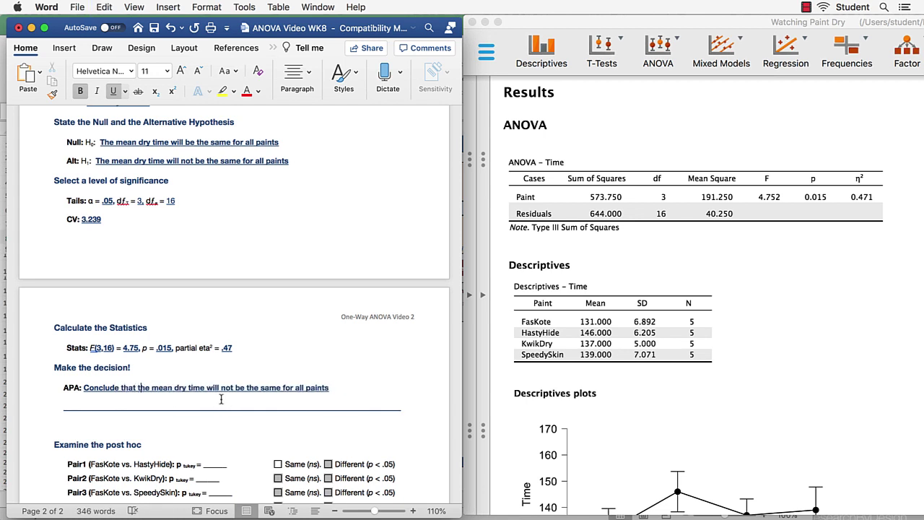
pyautogui.doubleClick(214, 388)
pyautogui.write('is')
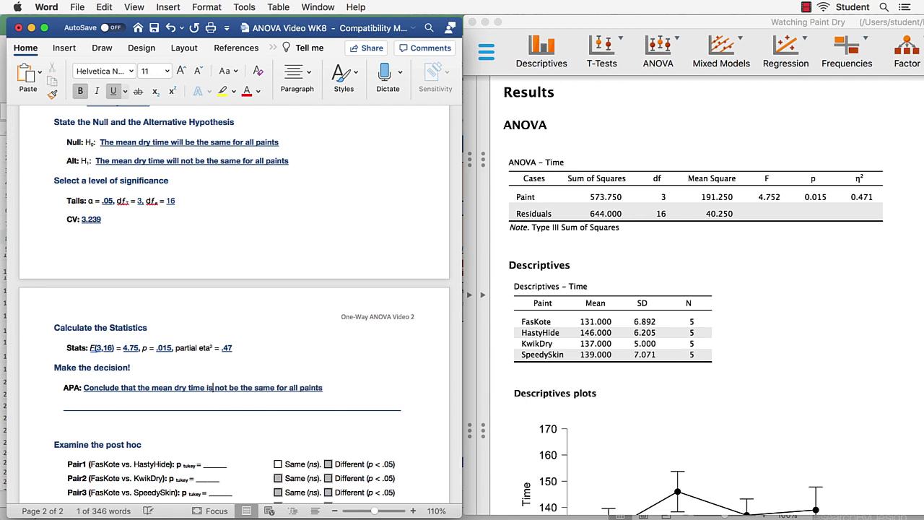
pyautogui.doubleClick(236, 388)
pyautogui.press('BackSpace')
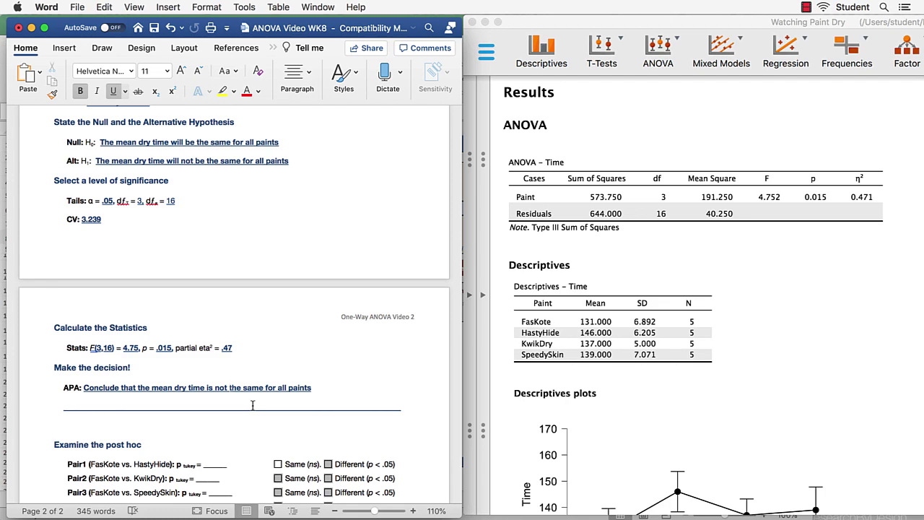
# Collapse the ANOVA options and scroll JASP to the Assumption Checks and Tukey post hoc tables
pyautogui.scroll(-5, 253, 405)
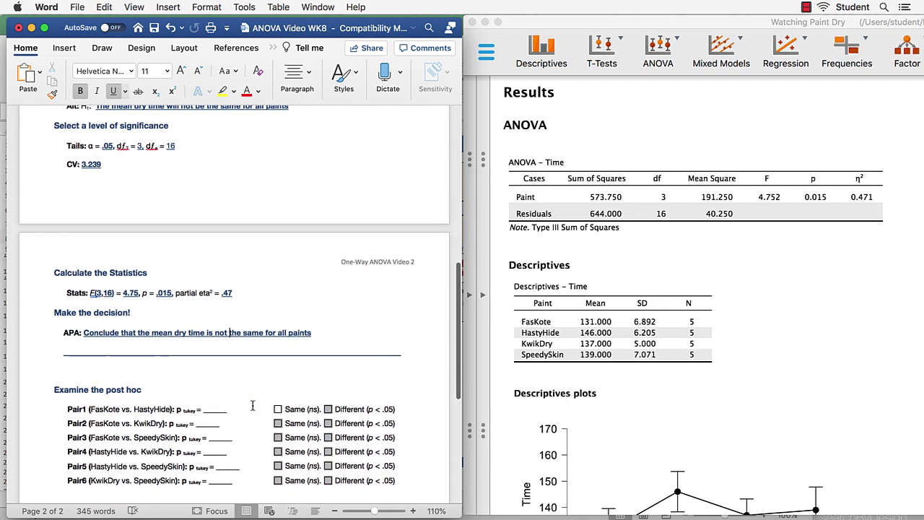
pyautogui.scroll(-3, 252, 408)
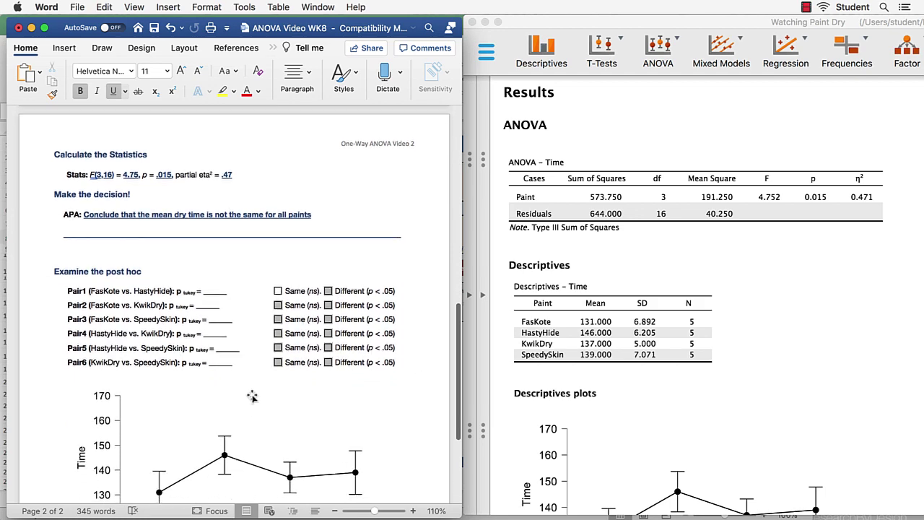
pyautogui.scroll(-3, 251, 396)
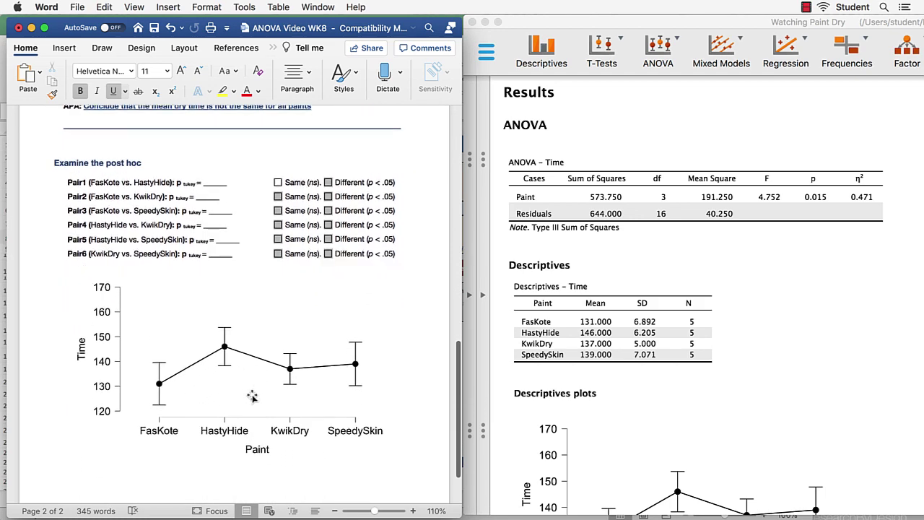
pyautogui.click(782, 373)
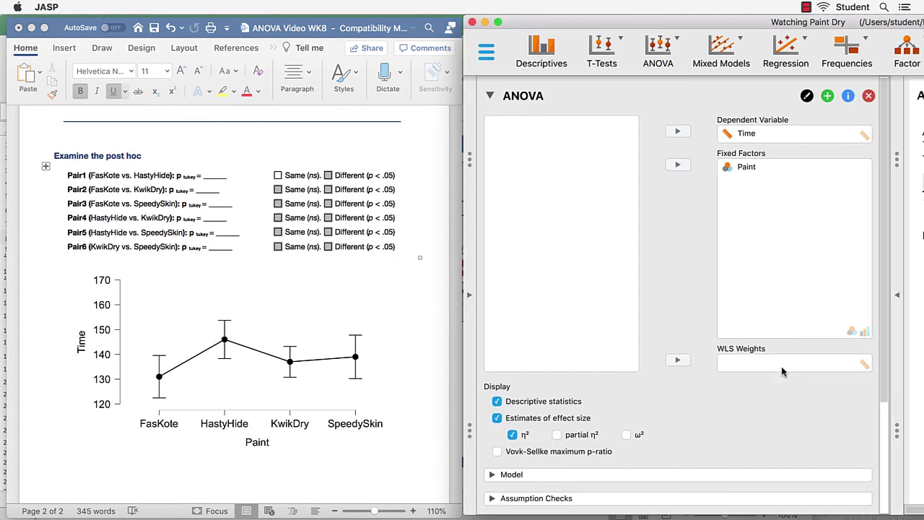
pyautogui.click(898, 293)
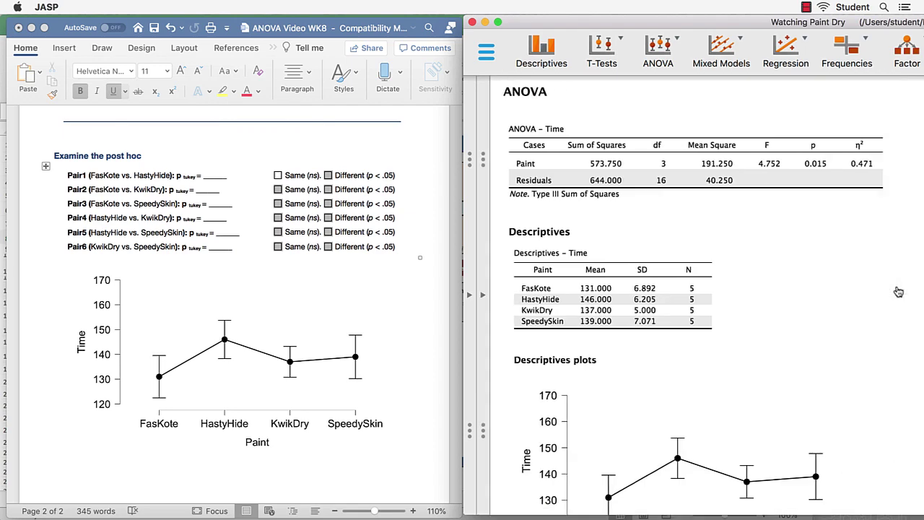
pyautogui.scroll(-10, 899, 292)
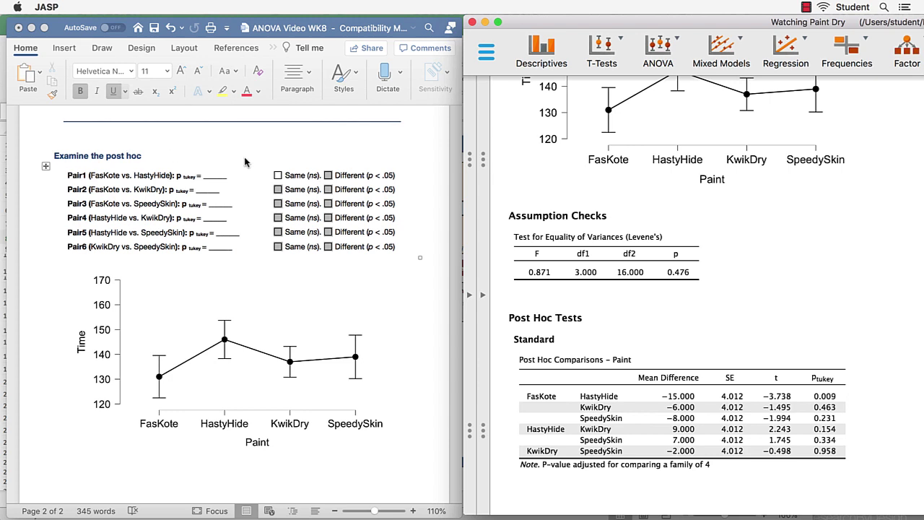
# Mark Pair1 (FasKote vs. HastyHide) as Different in red on the Word worksheet
pyautogui.click(349, 175)
pyautogui.doubleClick(350, 175)
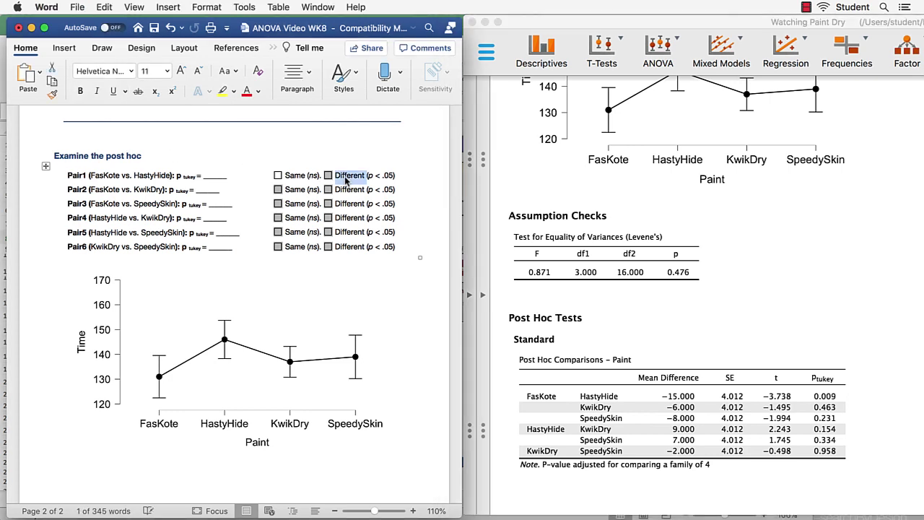
pyautogui.click(247, 95)
# Mark Pairs 2 through 6 as Same in red
pyautogui.doubleClick(296, 189)
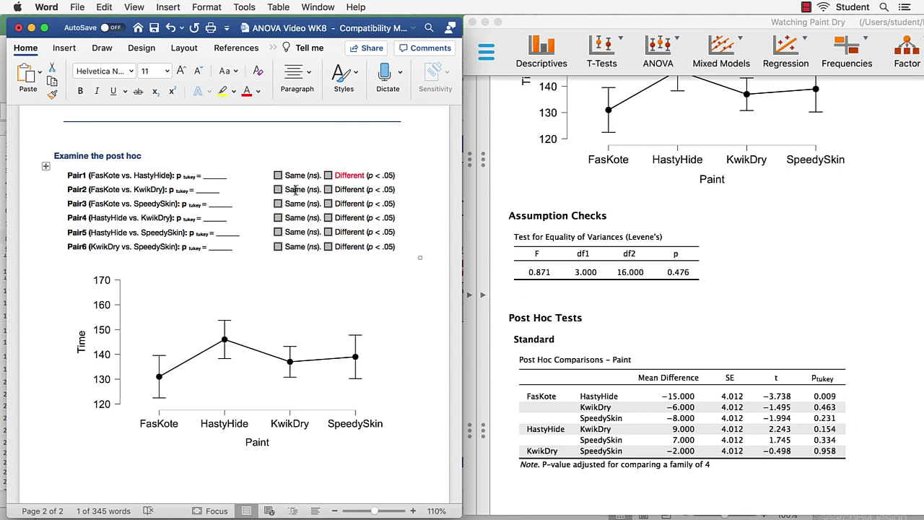
pyautogui.click(246, 94)
pyautogui.doubleClick(295, 204)
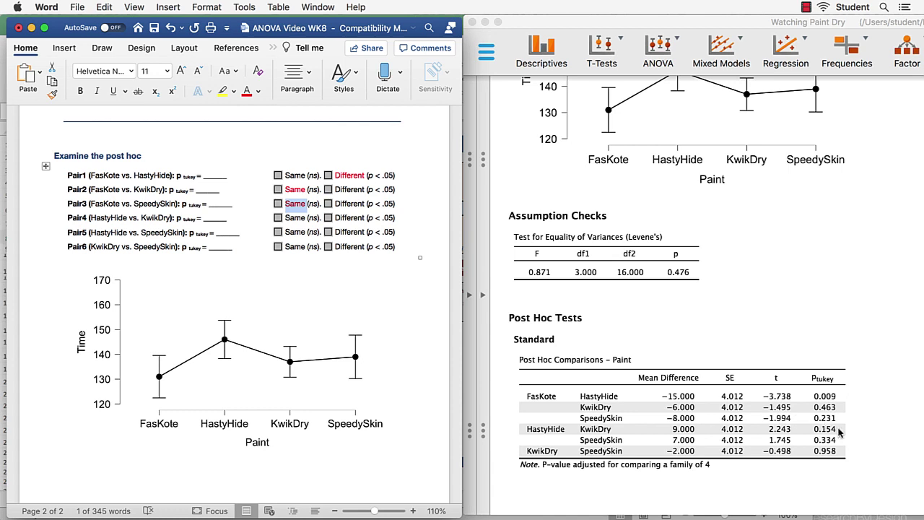
pyautogui.doubleClick(298, 218)
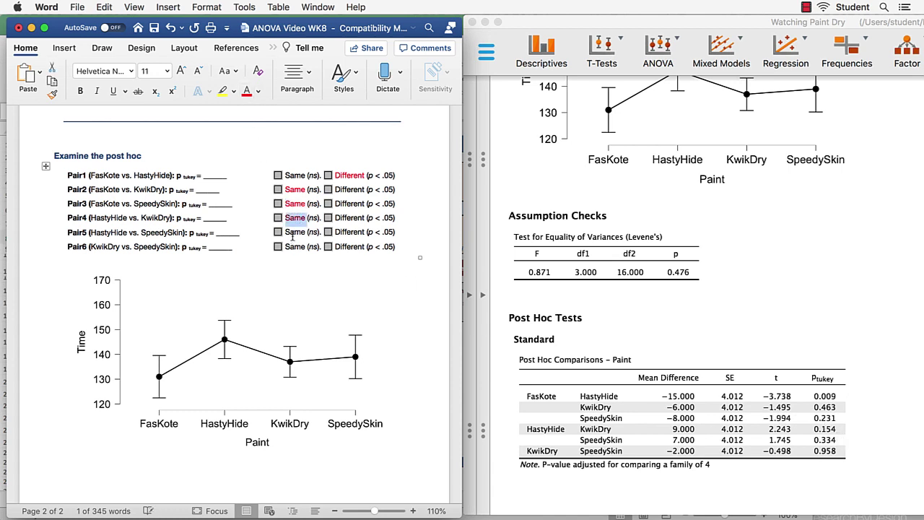
pyautogui.doubleClick(295, 232)
pyautogui.click(246, 91)
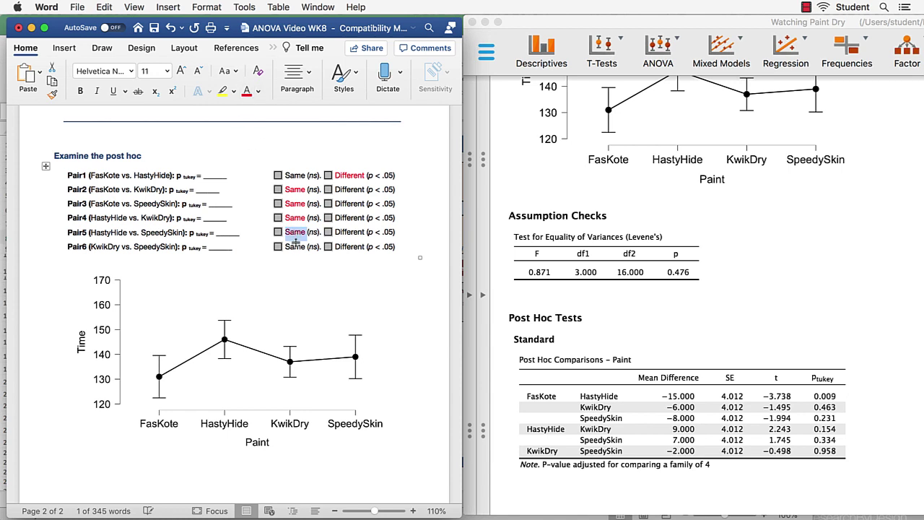
pyautogui.doubleClick(294, 247)
pyautogui.click(247, 91)
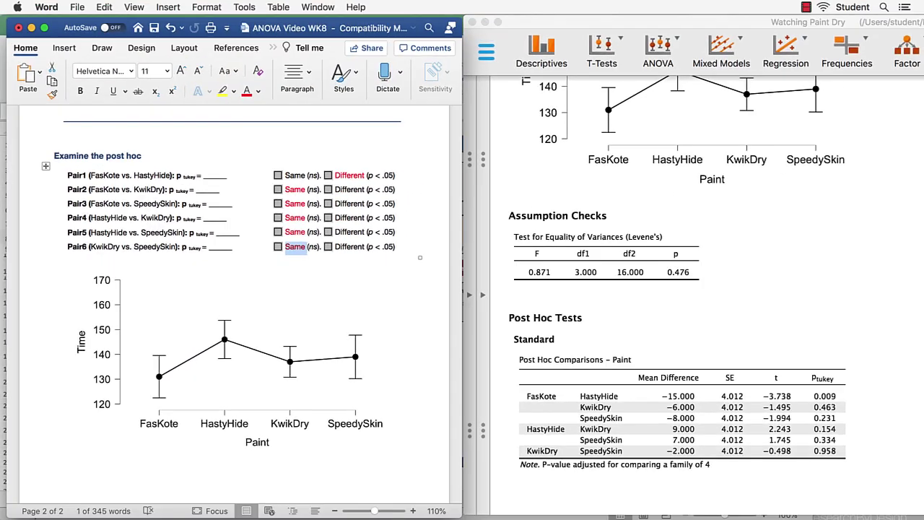
# Scroll to the top of page 1 to show the title, data and completed ANOVA table
pyautogui.scroll(15, 294, 307)
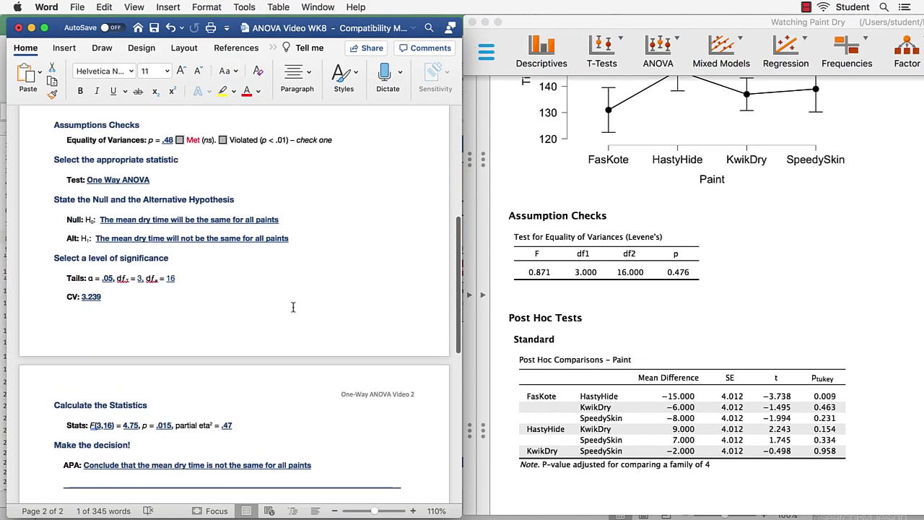
pyautogui.scroll(5, 293, 307)
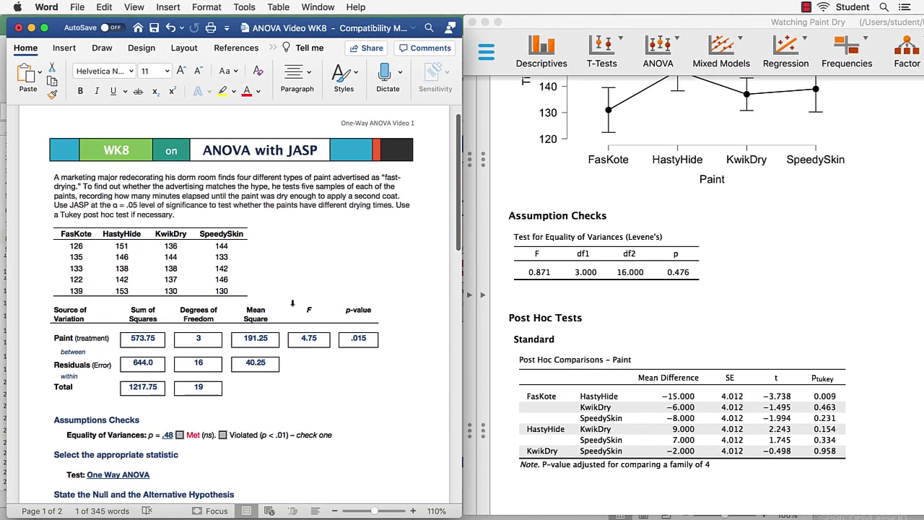